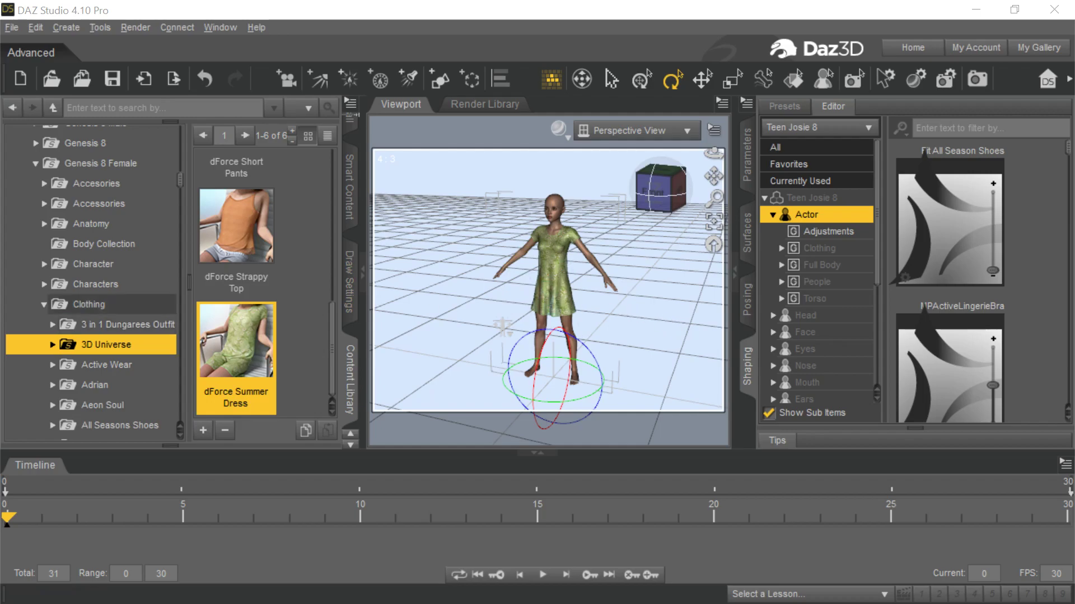
Apply the G8FemaleT_pose.duf preset from the CC3 T_Pose folder to Teen Josie 8.
{"action": "key", "text": "alt+Tab"}
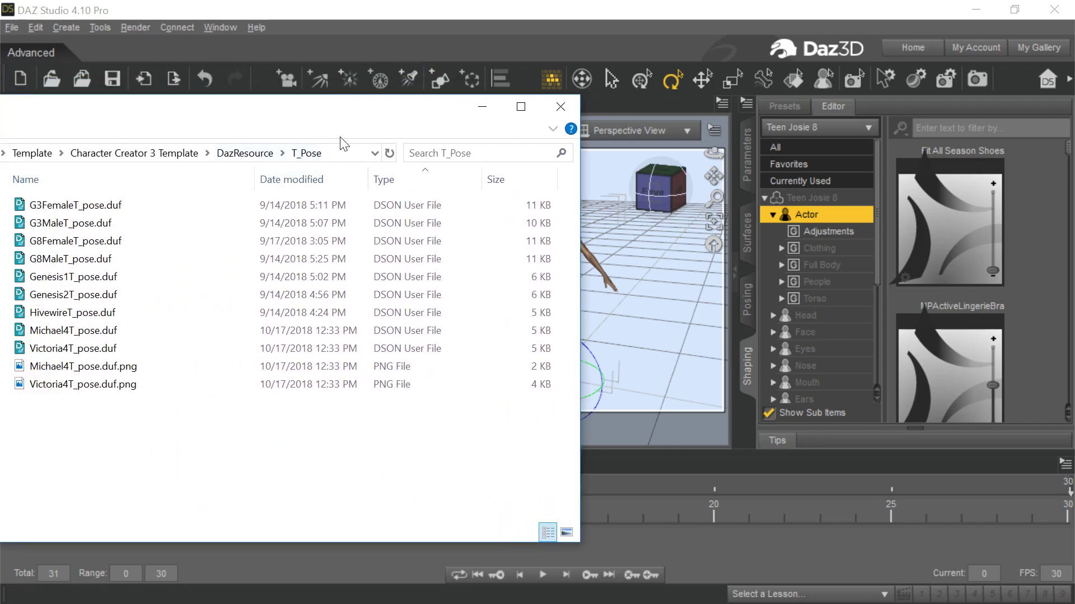
{"action": "left_click_drag", "start_coordinate": [353, 114], "coordinate": [225, 85]}
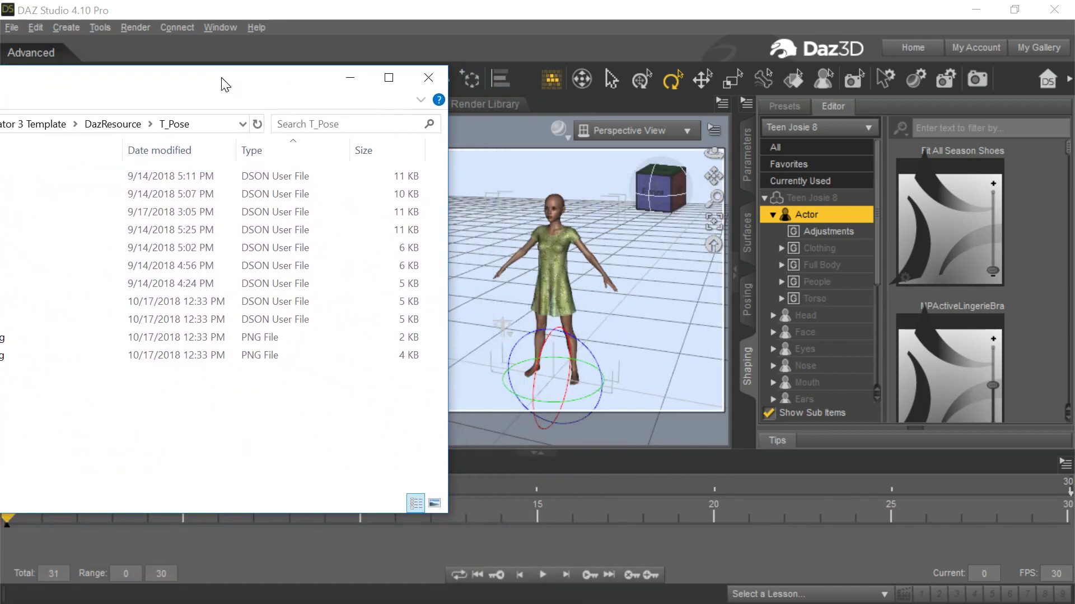
{"action": "left_click", "coordinate": [314, 229]}
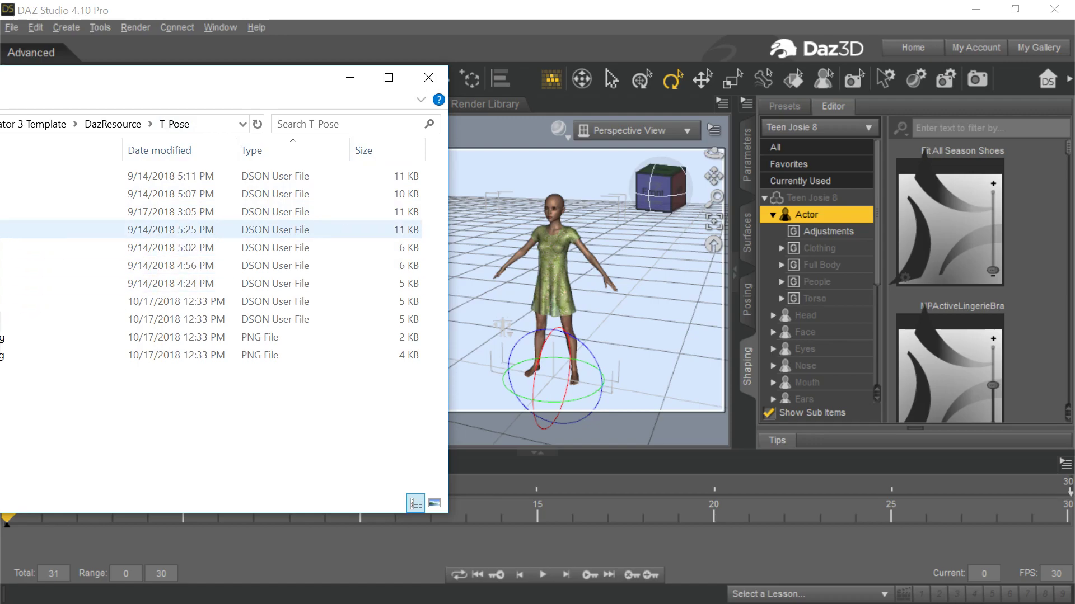
{"action": "left_click_drag", "start_coordinate": [173, 211], "coordinate": [548, 264]}
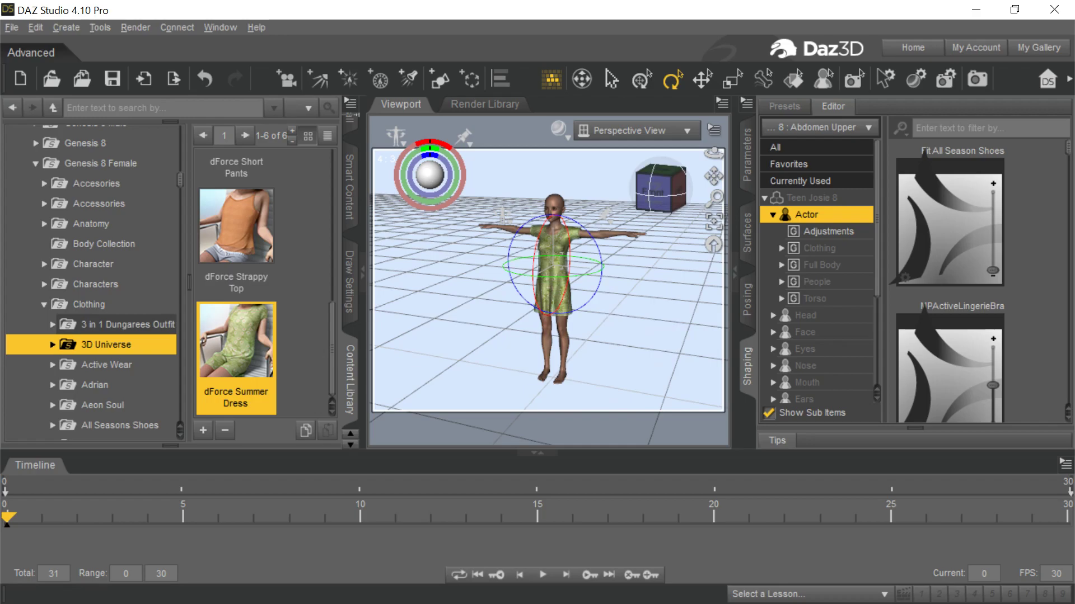
Collapse the Teen Josie 8 node tree and close the Scene pane.
{"action": "key", "text": "F3"}
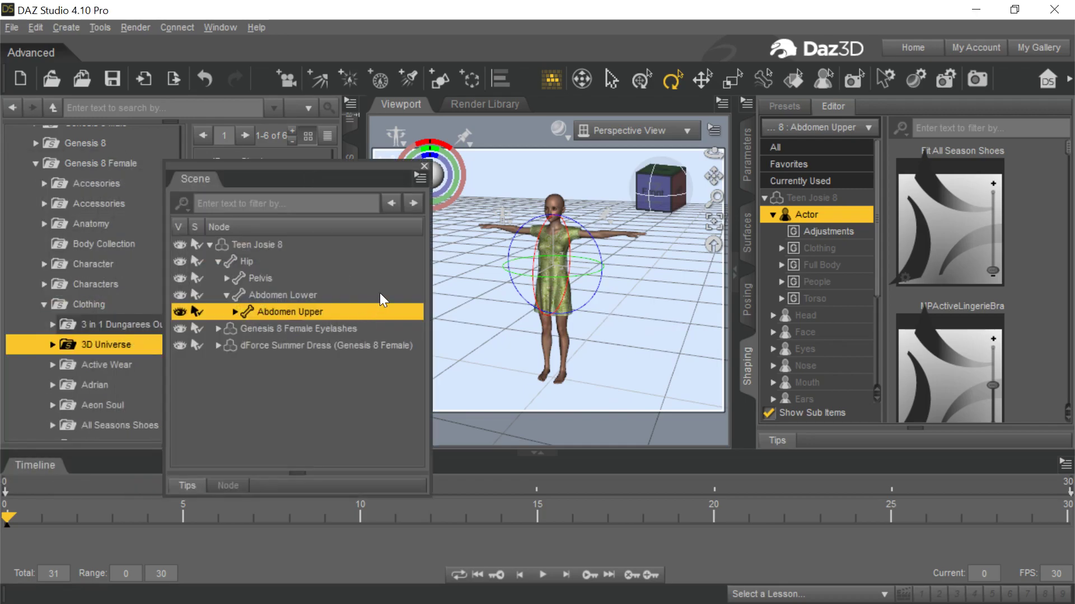
{"action": "left_click", "coordinate": [210, 246]}
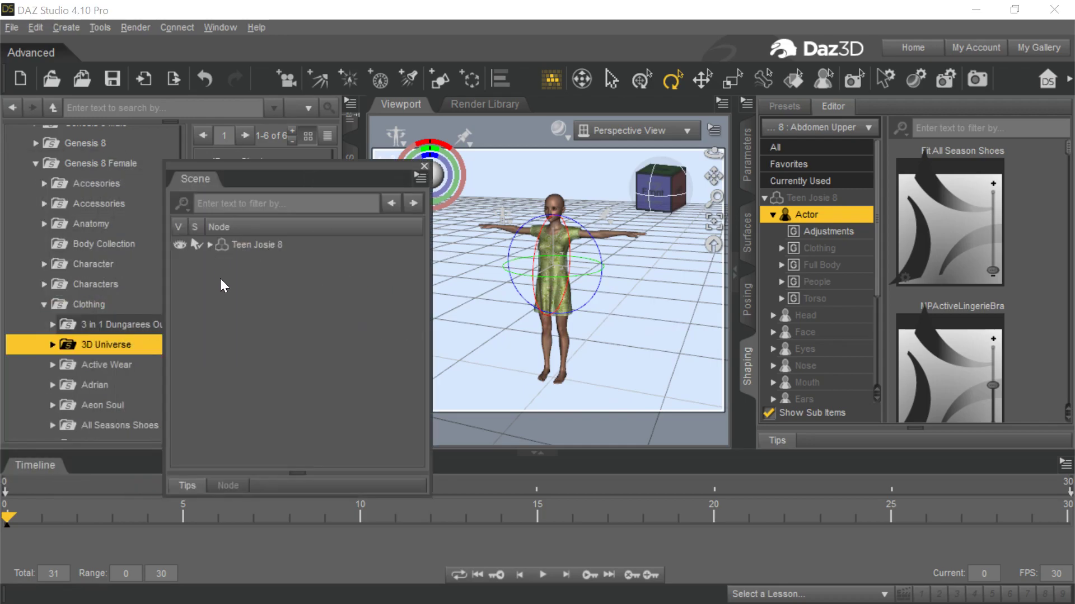
{"action": "double_click", "coordinate": [336, 161]}
Export the scene as an FBX file named 'Teen Josie 8'.
{"action": "left_click", "coordinate": [11, 27]}
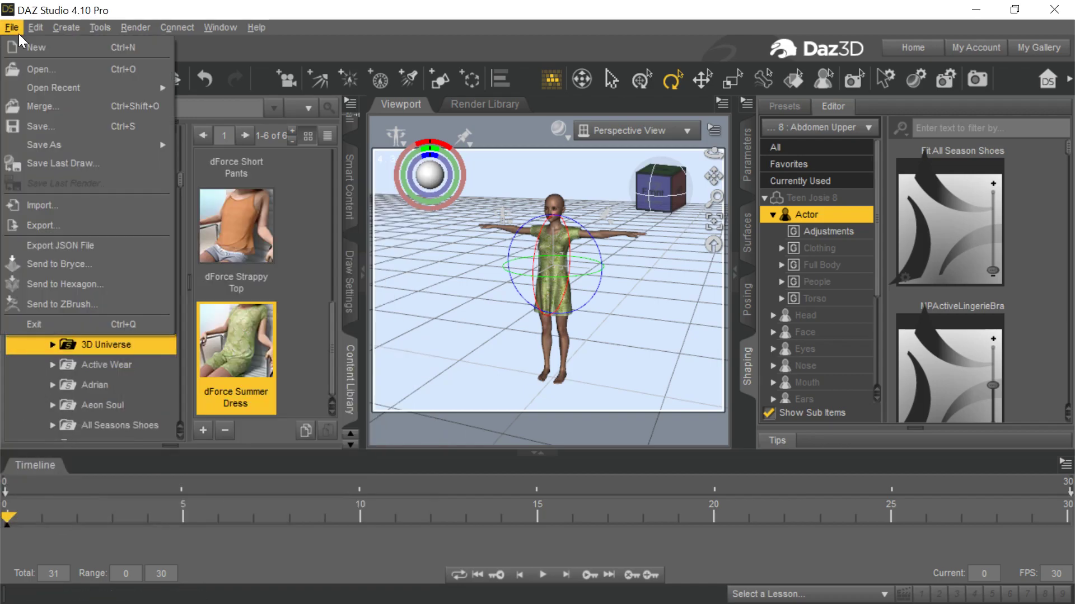
{"action": "left_click", "coordinate": [70, 226]}
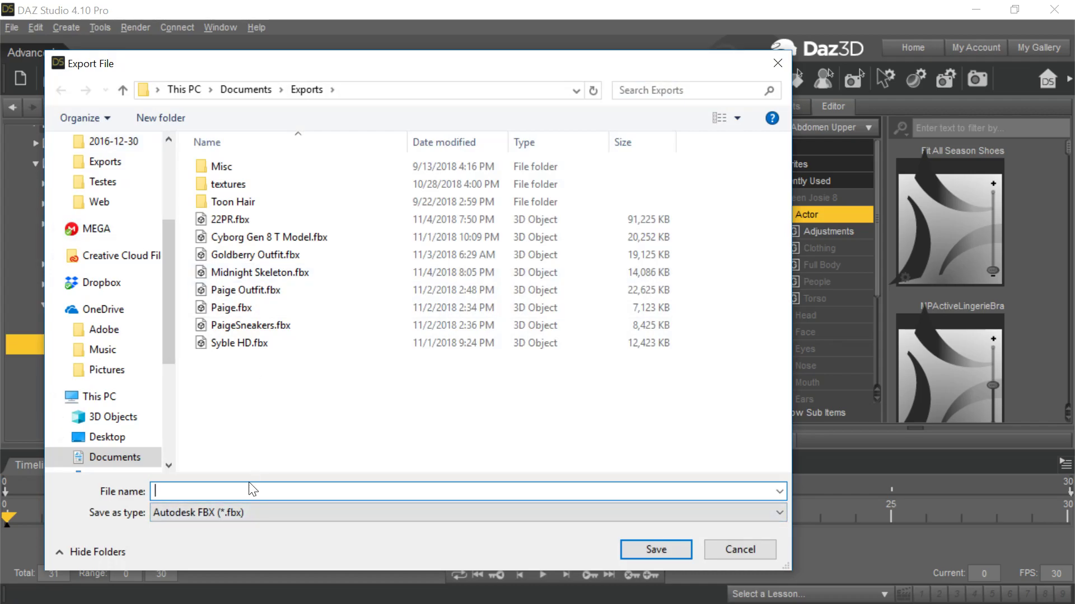
{"action": "type", "text": "Teen Josie"}
{"action": "key", "text": "Return"}
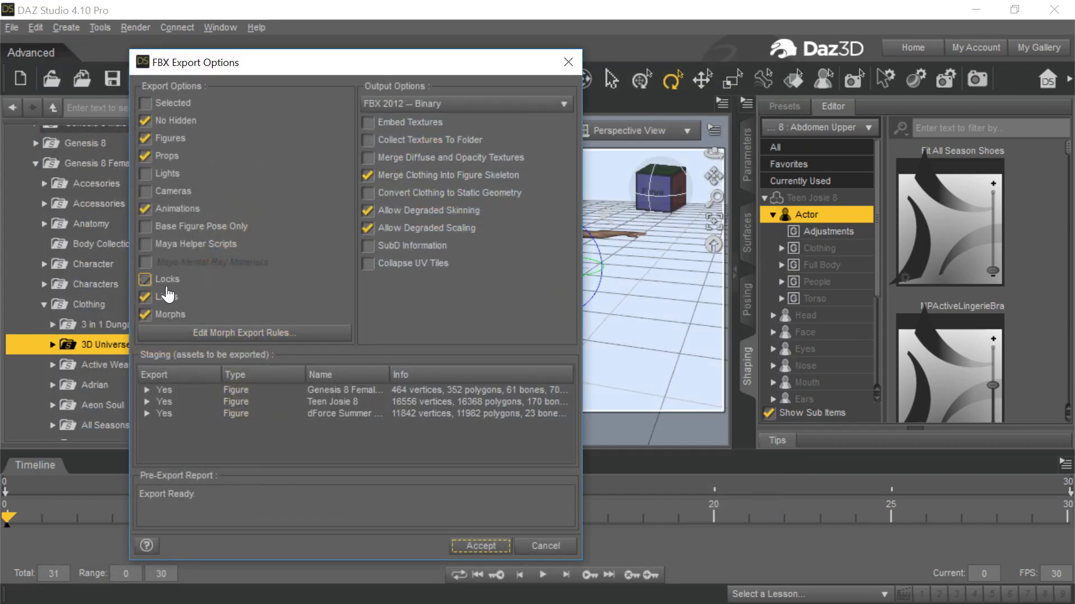
Accept FBX export with Figures, No Hidden, Merge Clothing Into Figure Skeleton and Allow Degraded Skinning on.
{"action": "left_click", "coordinate": [202, 137]}
{"action": "left_click", "coordinate": [202, 140]}
{"action": "left_click", "coordinate": [432, 177]}
{"action": "key", "text": "space"}
{"action": "left_click", "coordinate": [480, 212]}
{"action": "left_click", "coordinate": [483, 216]}
{"action": "left_click", "coordinate": [410, 176]}
{"action": "left_click", "coordinate": [410, 176]}
{"action": "left_click", "coordinate": [344, 124]}
{"action": "left_click", "coordinate": [473, 549]}
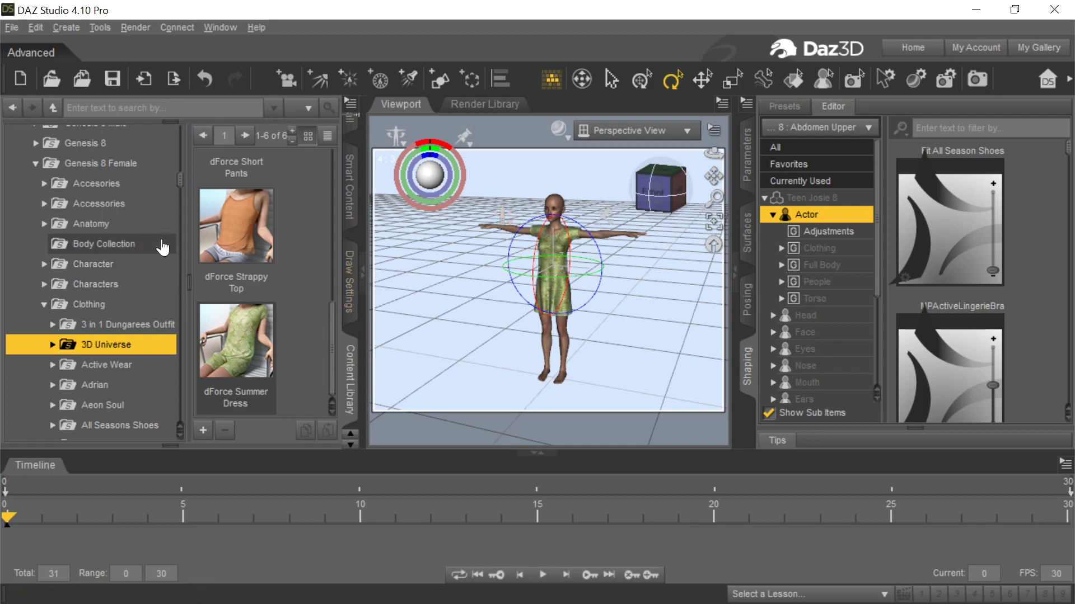
Open Teen Josie 8.fbx from the Exports folder with Character Creator's Transformer.
{"action": "left_click", "coordinate": [975, 9]}
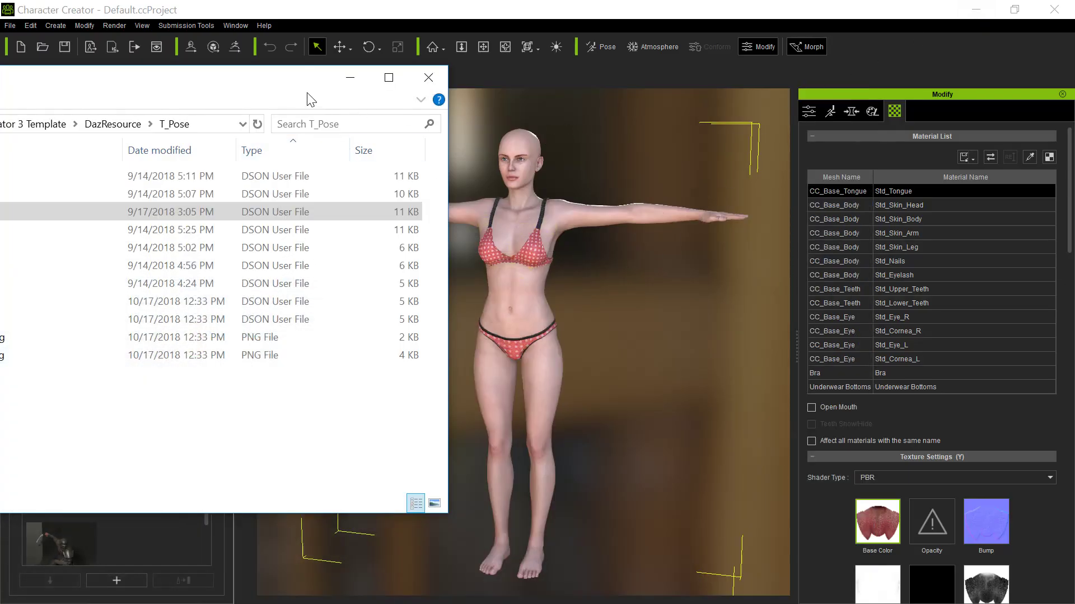
{"action": "left_click_drag", "start_coordinate": [305, 87], "coordinate": [0, 117]}
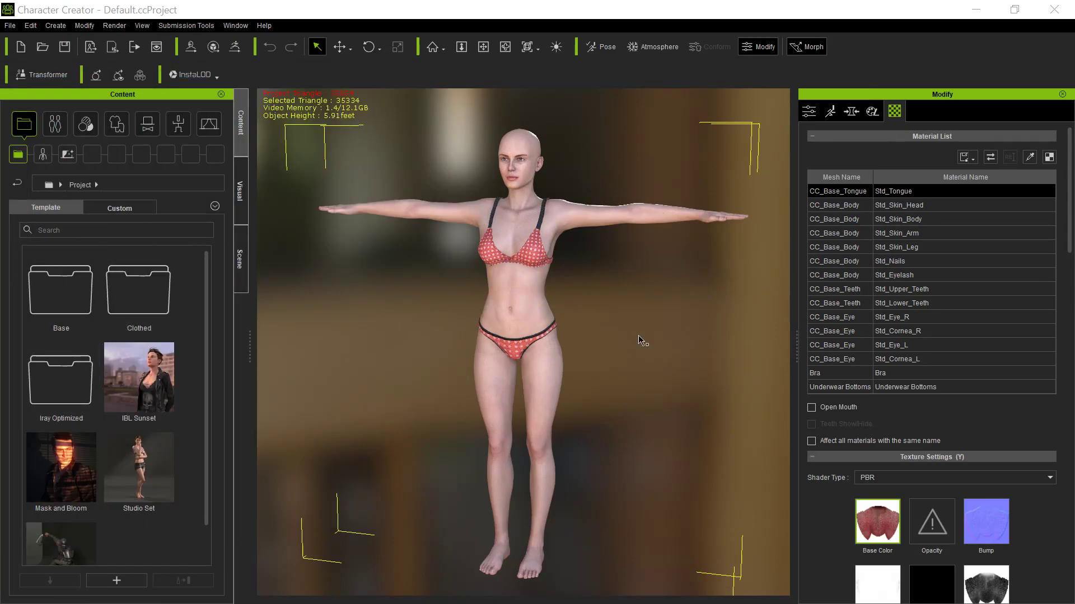
{"action": "left_click", "coordinate": [40, 80]}
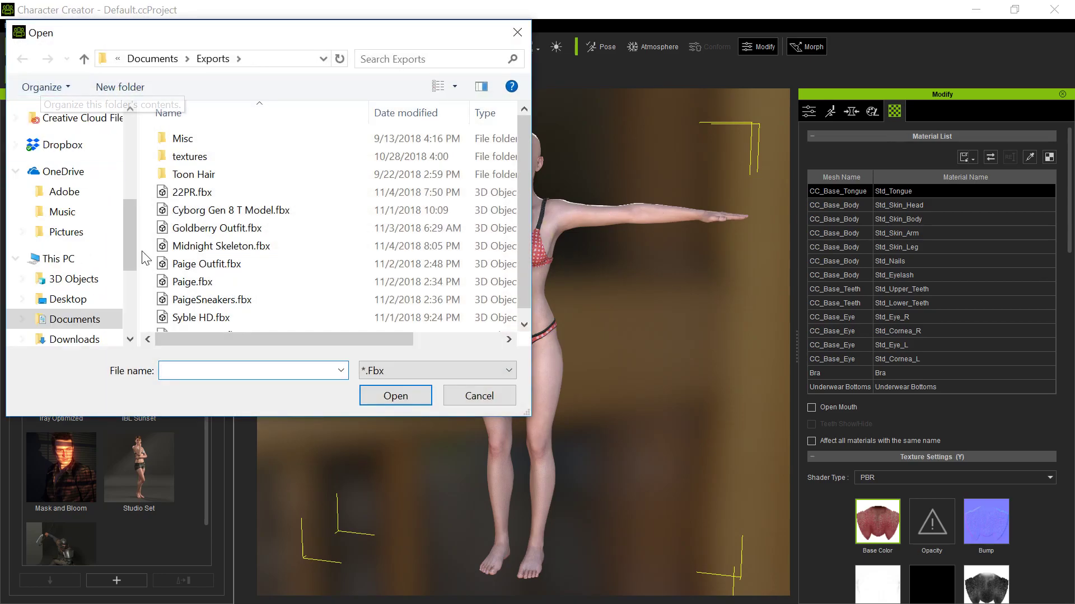
{"action": "scroll", "coordinate": [318, 319], "scroll_direction": "down", "scroll_amount": 1}
{"action": "left_click", "coordinate": [236, 323]}
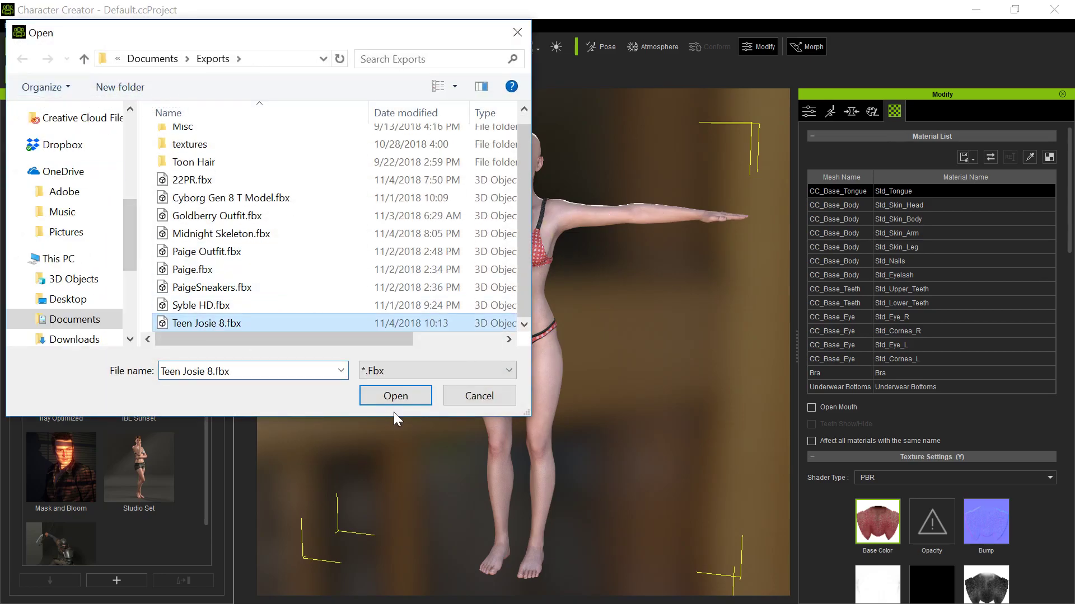
{"action": "left_click", "coordinate": [397, 400]}
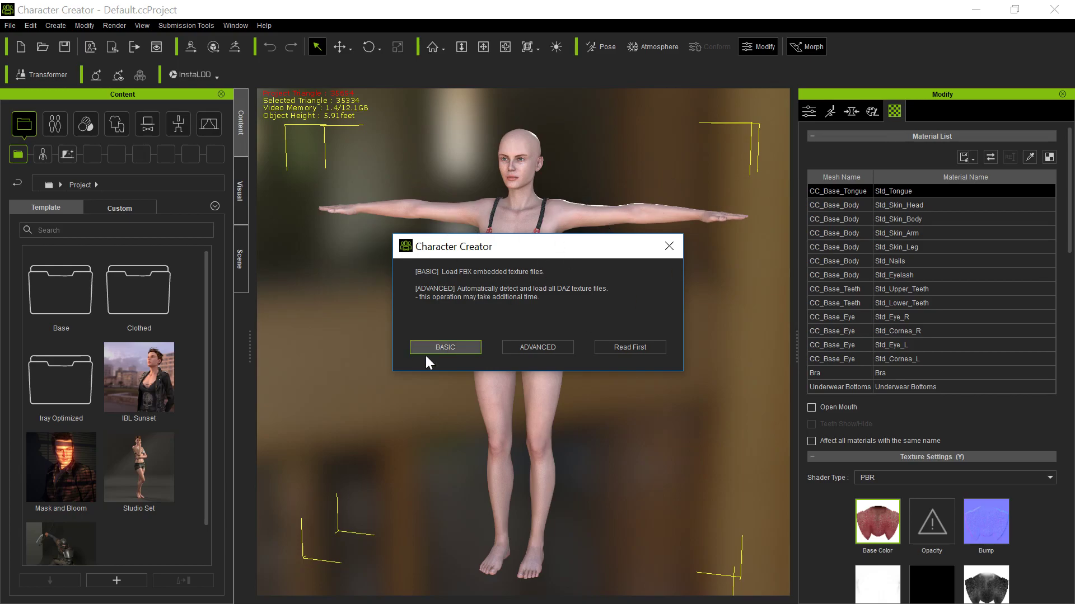
Choose Advanced texture loading and dismiss the mail notification while the import runs.
{"action": "left_click", "coordinate": [553, 342]}
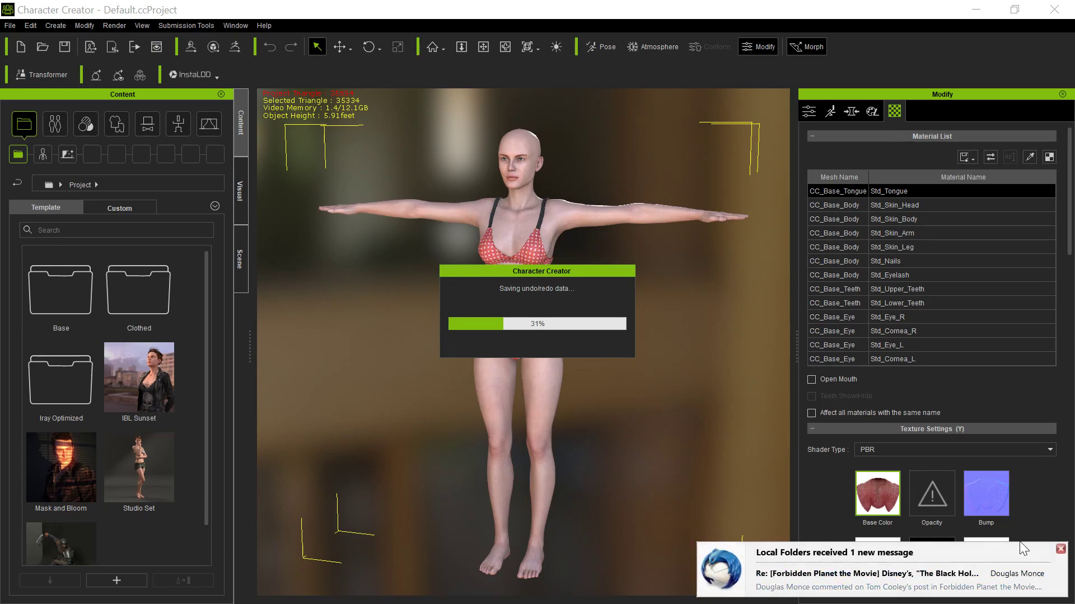
{"action": "left_click", "coordinate": [1061, 549]}
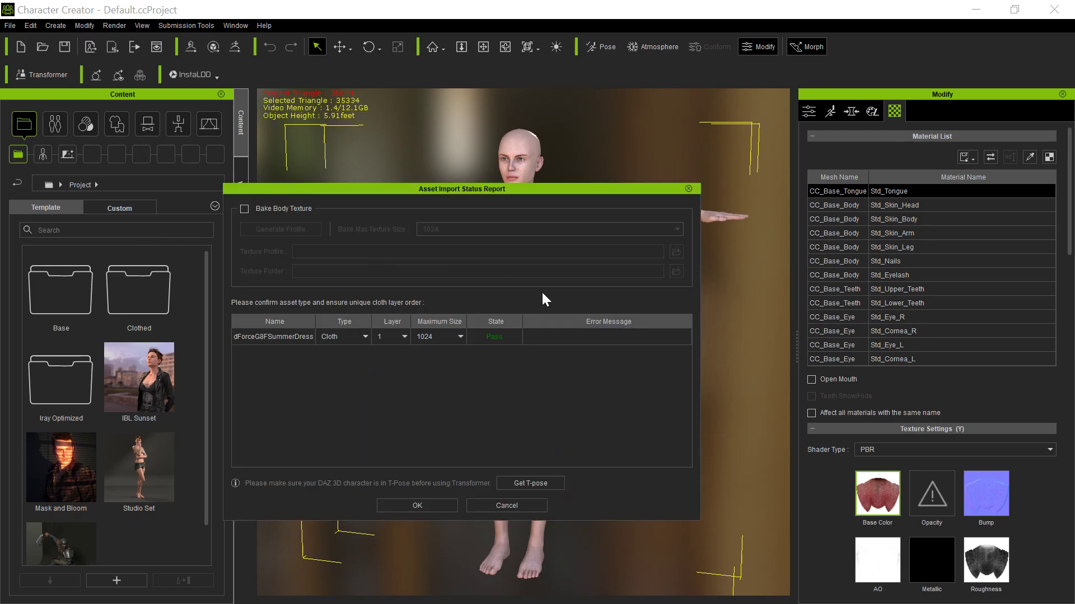
Keep dForceG8FSummerDress as Cloth, enable Bake Body Texture at 1024, and confirm.
{"action": "left_click", "coordinate": [311, 338]}
{"action": "left_click", "coordinate": [342, 344]}
{"action": "left_click", "coordinate": [244, 210]}
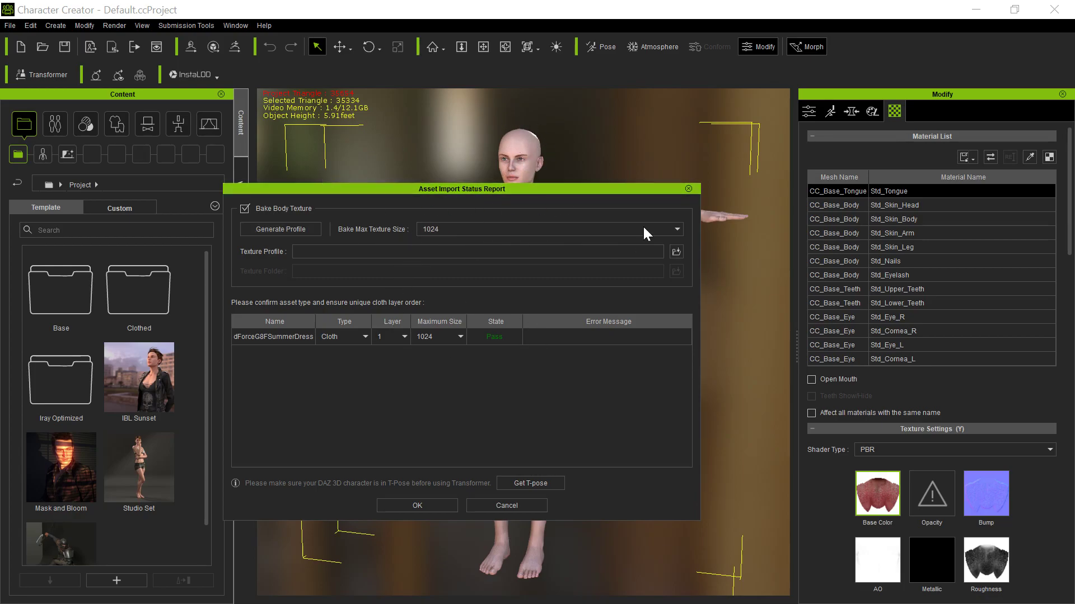
{"action": "left_click", "coordinate": [673, 230]}
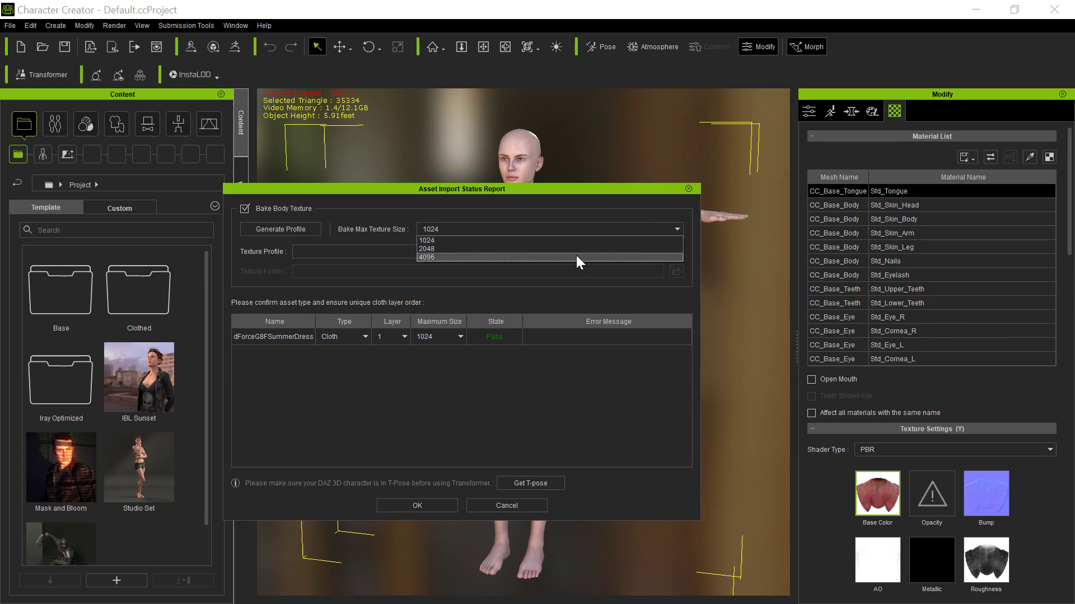
{"action": "left_click", "coordinate": [575, 239]}
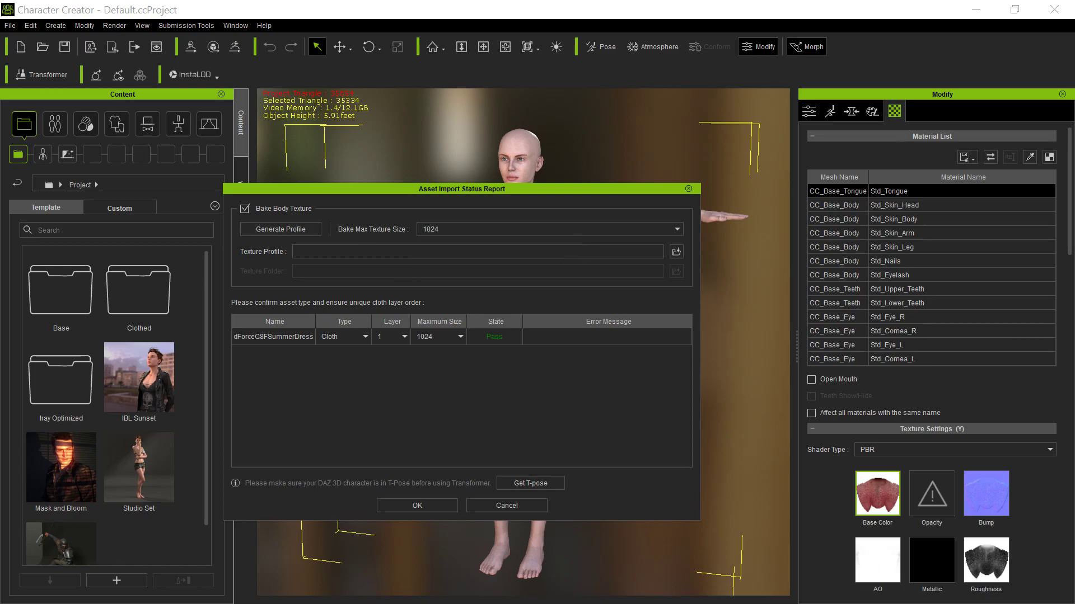
{"action": "left_click", "coordinate": [435, 503]}
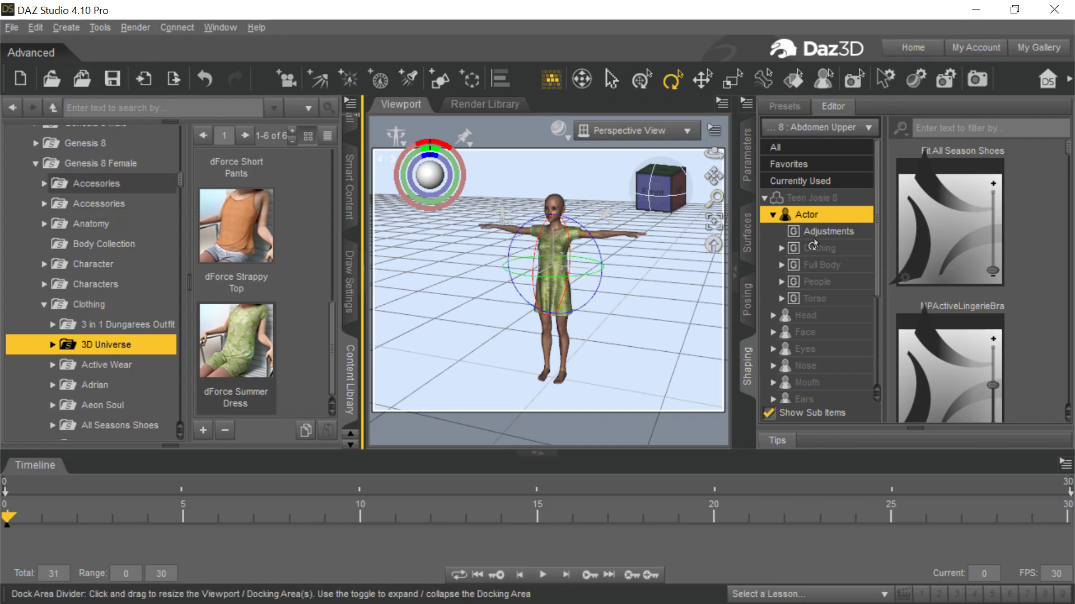
Minimize DAZ Studio to watch Character Creator finish baking the dressed Josie.
{"action": "left_click", "coordinate": [972, 13]}
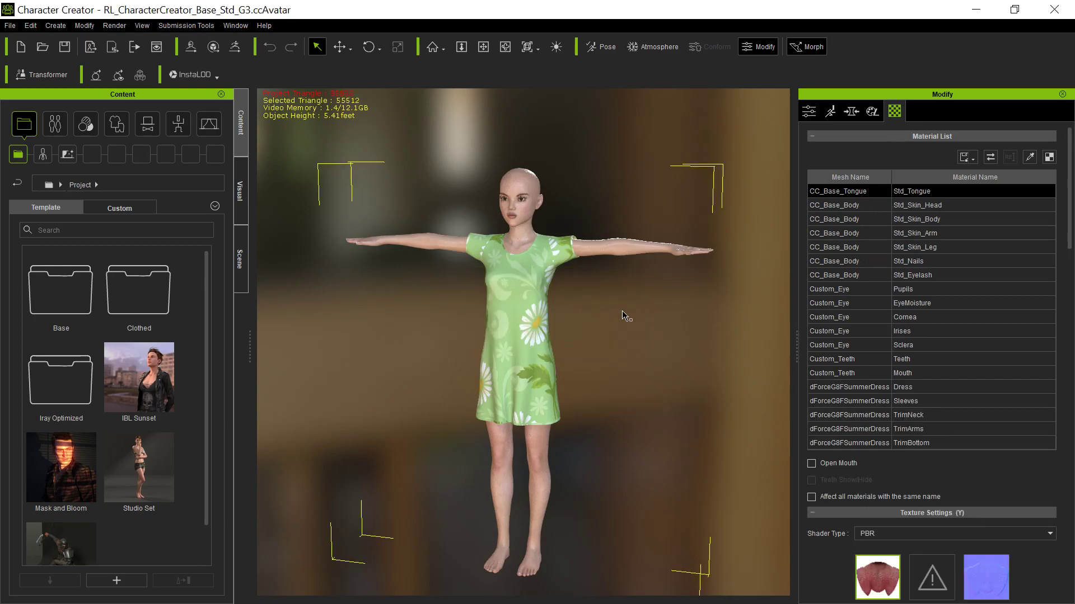
Zoom in and pan the view up from the dress to a close-up of Josie's face.
{"action": "scroll", "coordinate": [622, 315], "scroll_direction": "up", "scroll_amount": 10}
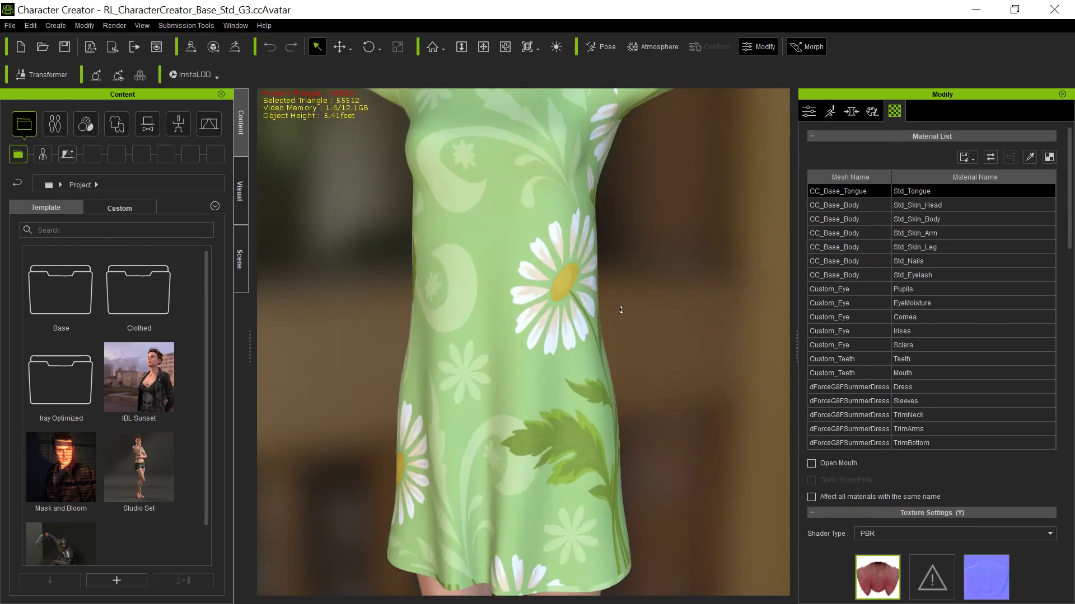
{"action": "middle_click_drag", "start_coordinate": [513, 263], "coordinate": [523, 555]}
{"action": "scroll", "coordinate": [491, 484], "scroll_direction": "up", "scroll_amount": 4}
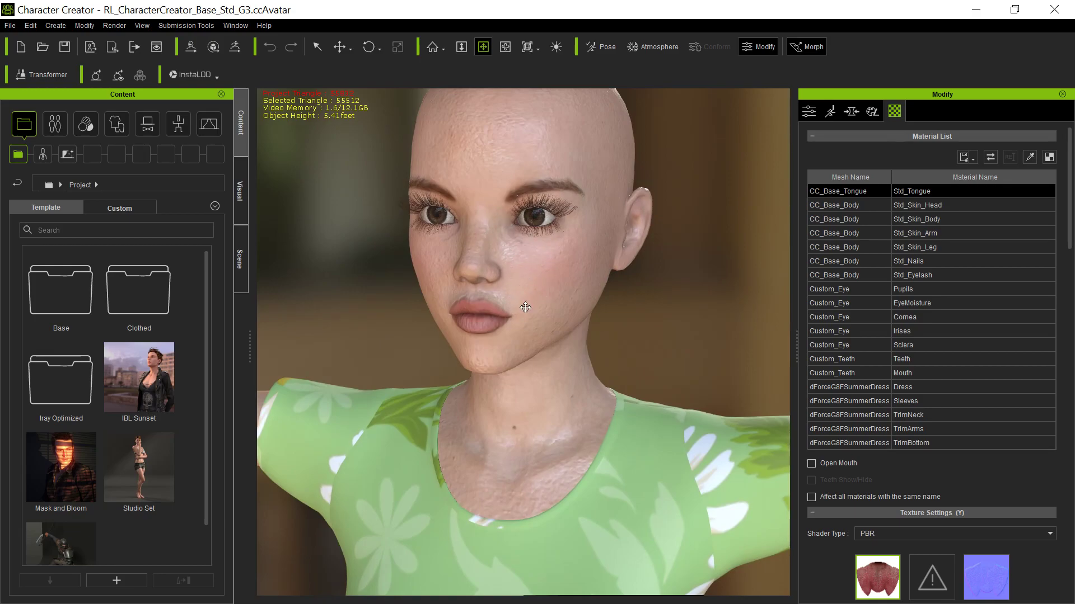
Delete the Displacement texture from the Std_Skin_Head material.
{"action": "left_click", "coordinate": [835, 205]}
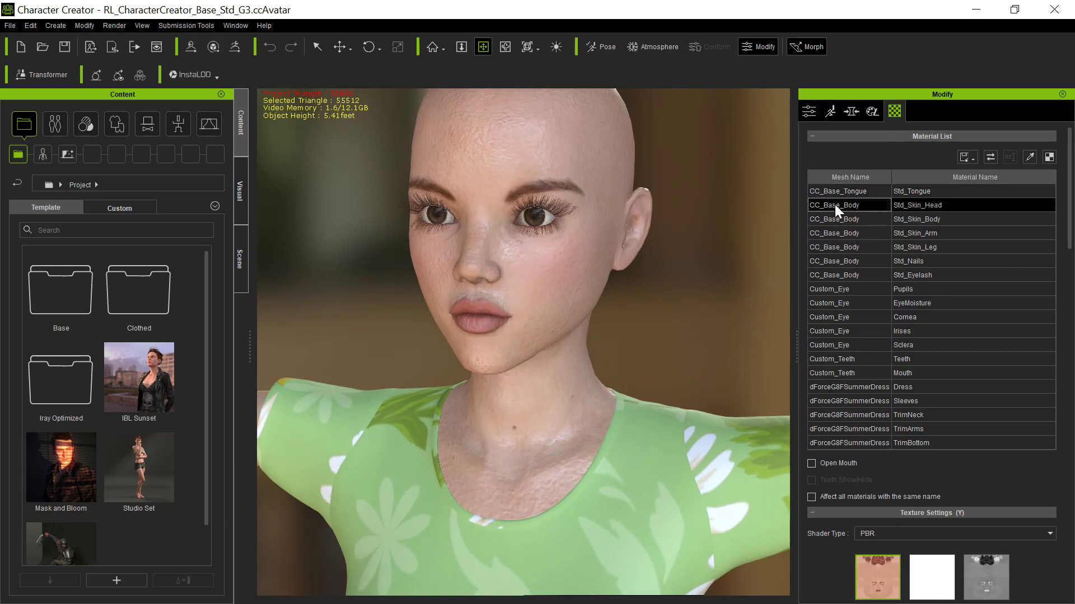
{"action": "scroll", "coordinate": [838, 546], "scroll_direction": "down", "scroll_amount": 5}
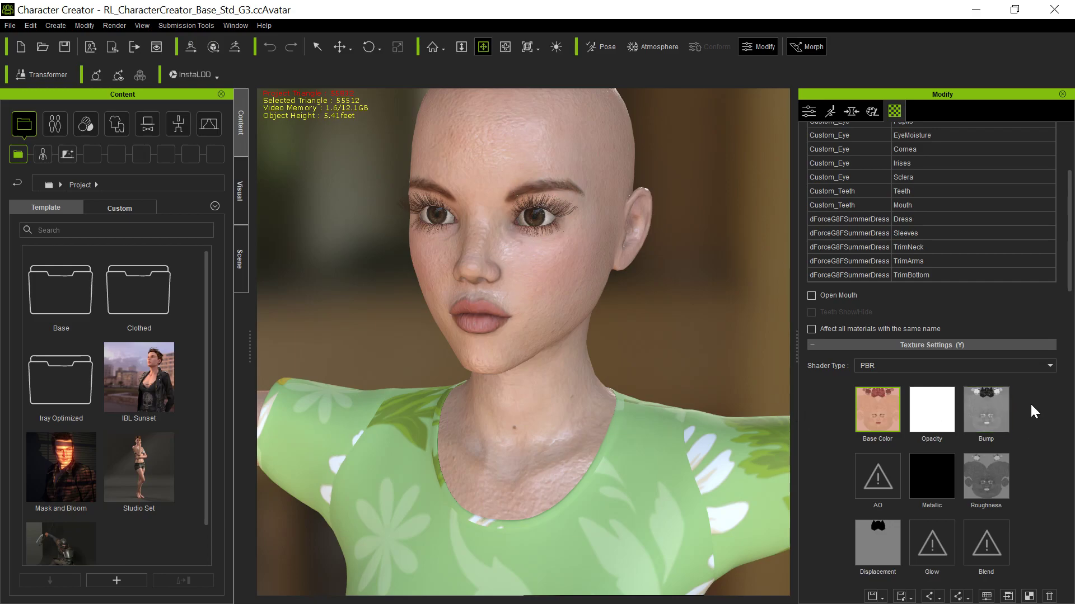
{"action": "left_click", "coordinate": [982, 414]}
{"action": "right_click_drag", "start_coordinate": [619, 338], "coordinate": [674, 355]}
{"action": "scroll", "coordinate": [834, 464], "scroll_direction": "down", "scroll_amount": 2}
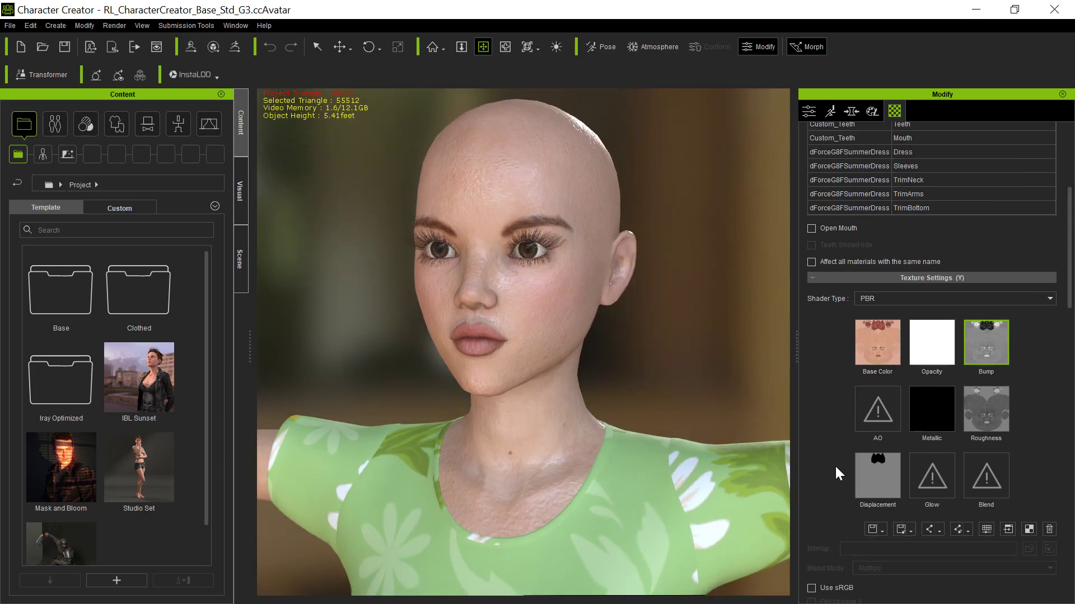
{"action": "scroll", "coordinate": [834, 464], "scroll_direction": "down", "scroll_amount": 8}
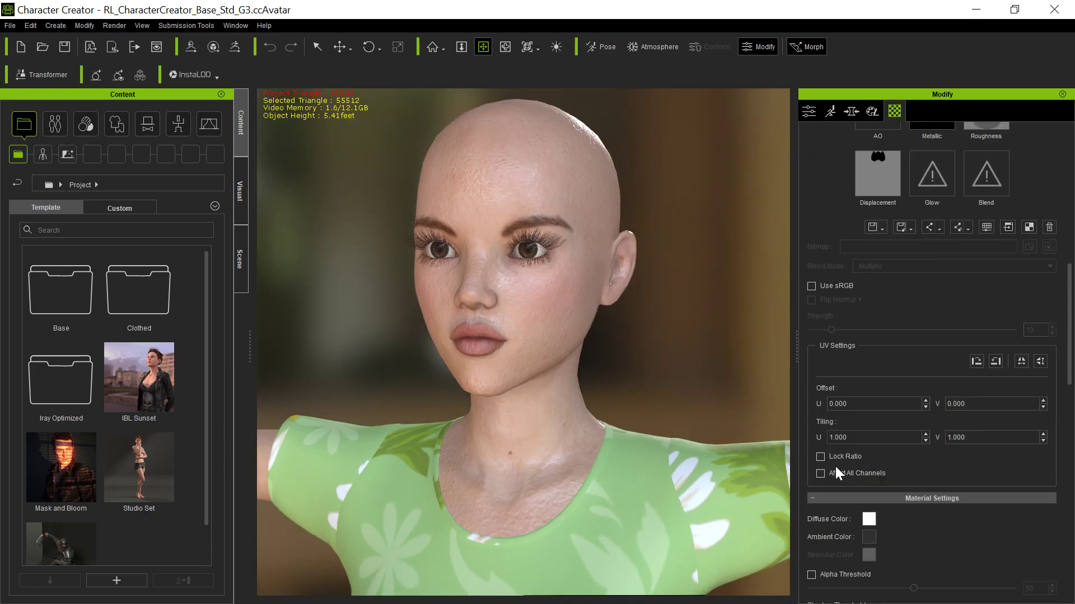
{"action": "scroll", "coordinate": [835, 466], "scroll_direction": "up", "scroll_amount": 6}
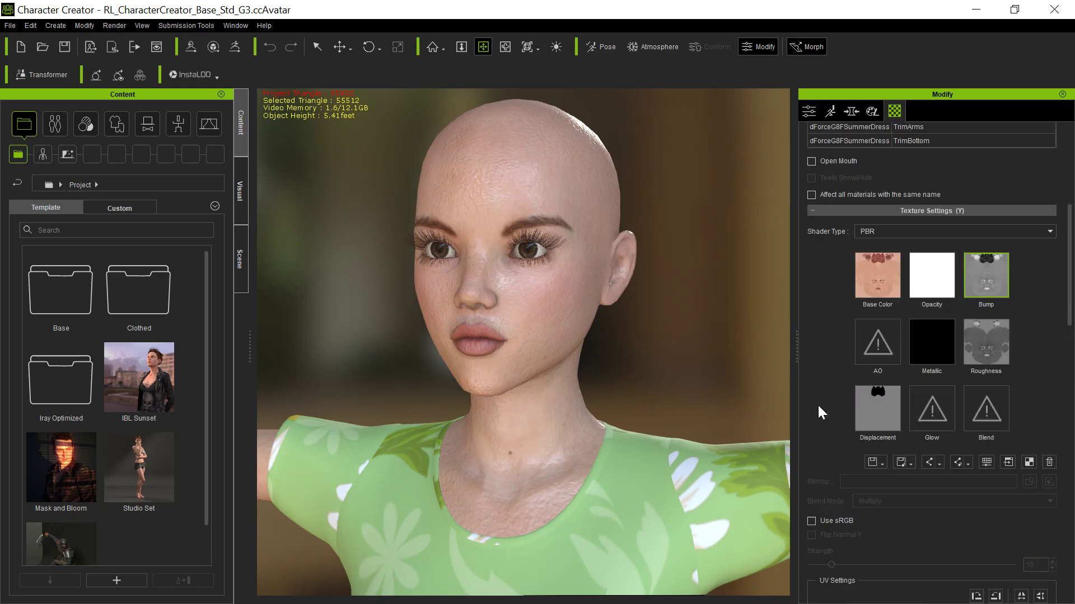
{"action": "left_click", "coordinate": [862, 411]}
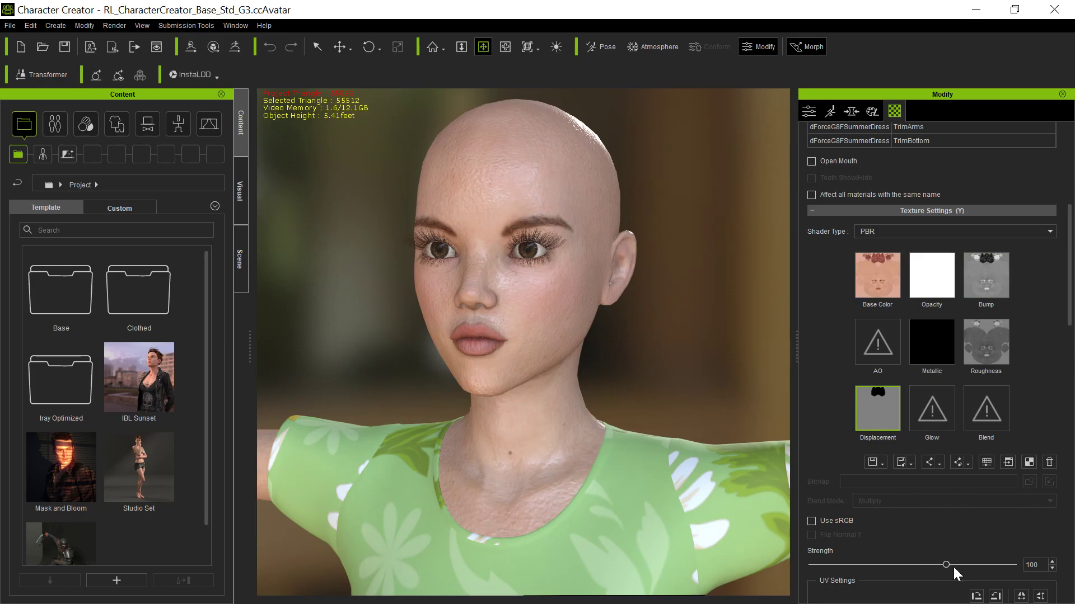
{"action": "left_click", "coordinate": [1049, 462]}
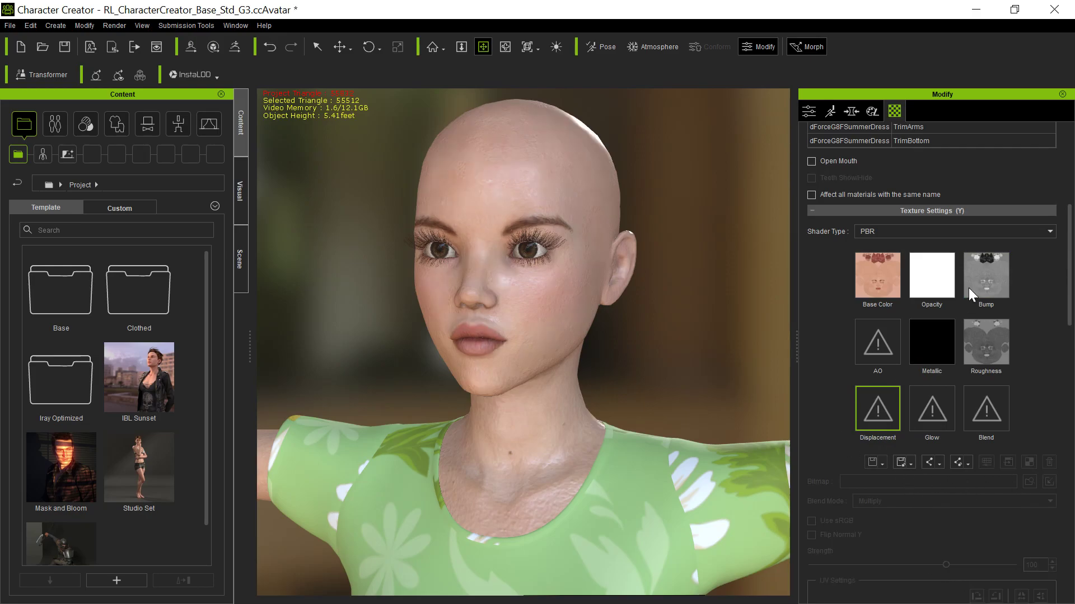
Delete the Displacement texture from the Std_Skin_Body material as well.
{"action": "left_click", "coordinate": [986, 270]}
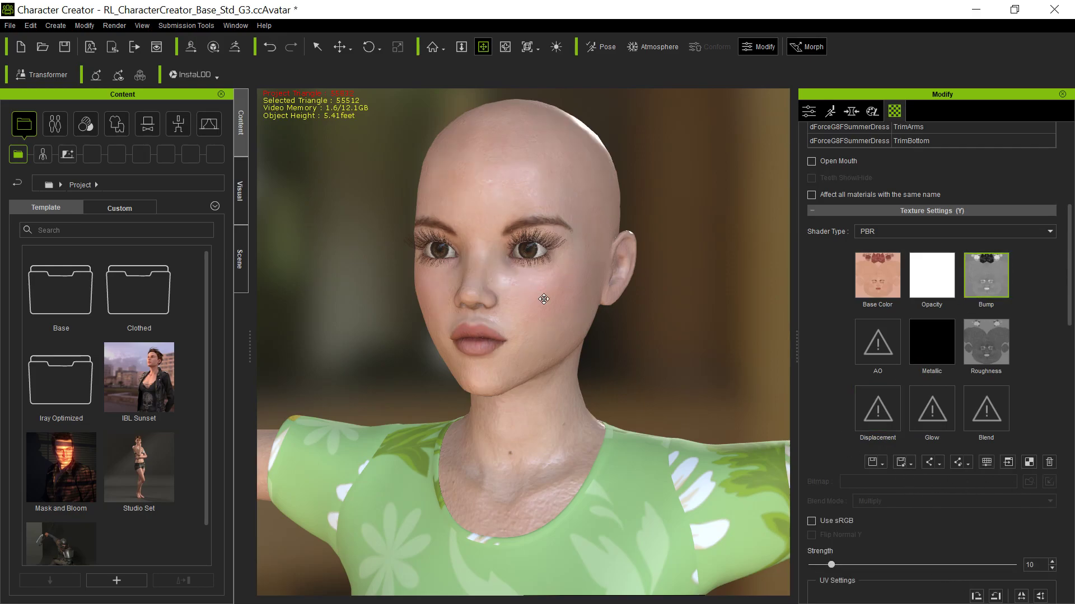
{"action": "scroll", "coordinate": [543, 299], "scroll_direction": "up", "scroll_amount": 3}
{"action": "scroll", "coordinate": [544, 282], "scroll_direction": "down", "scroll_amount": 5}
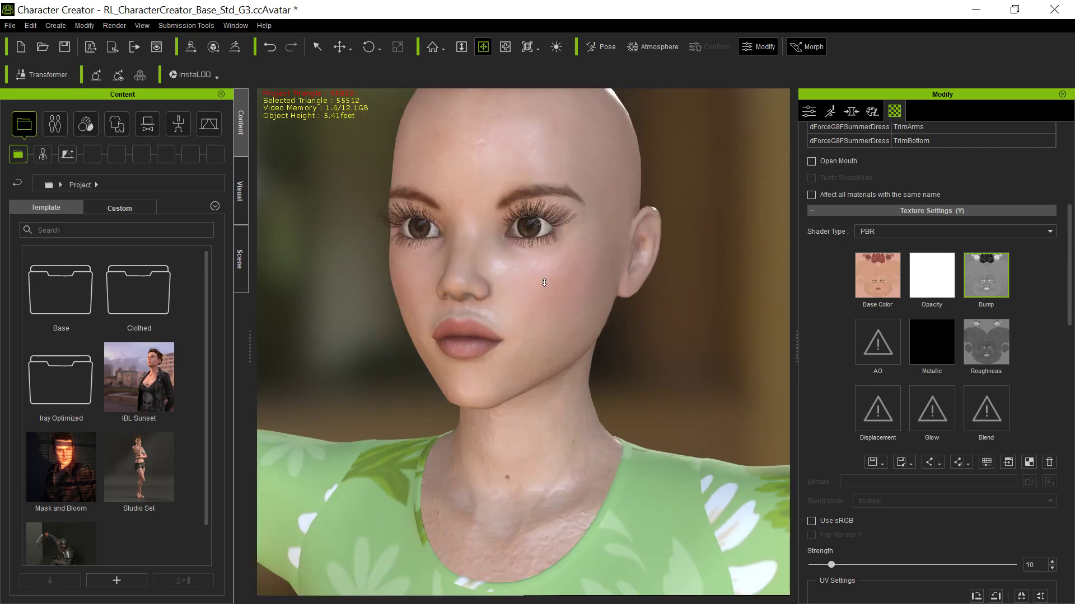
{"action": "right_click_drag", "start_coordinate": [549, 297], "coordinate": [605, 392]}
{"action": "middle_click_drag", "start_coordinate": [605, 392], "coordinate": [604, 212]}
{"action": "scroll", "coordinate": [824, 308], "scroll_direction": "up", "scroll_amount": 6}
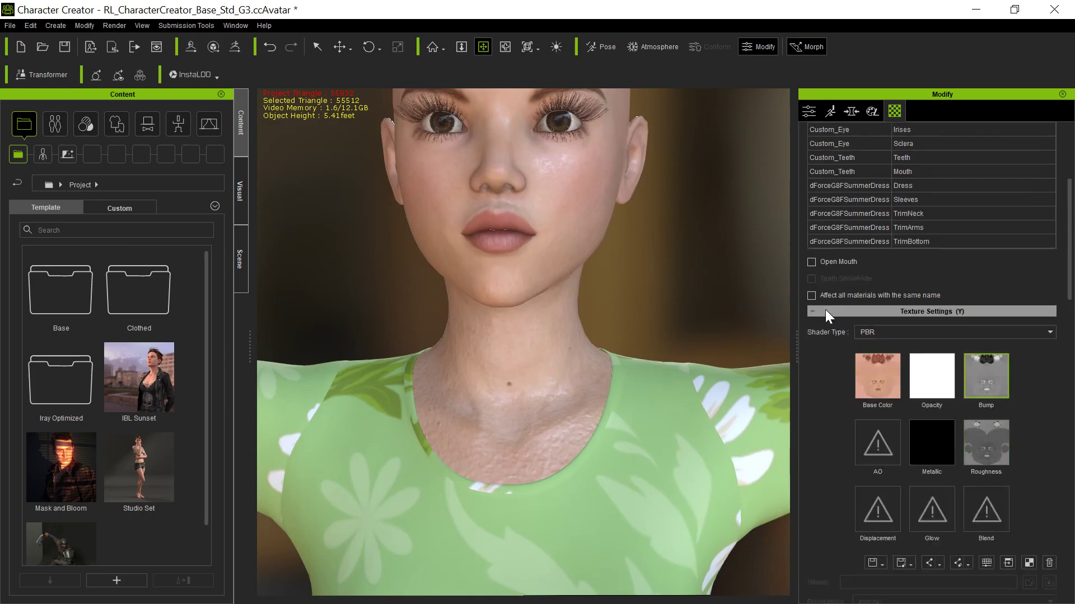
{"action": "left_click", "coordinate": [834, 220]}
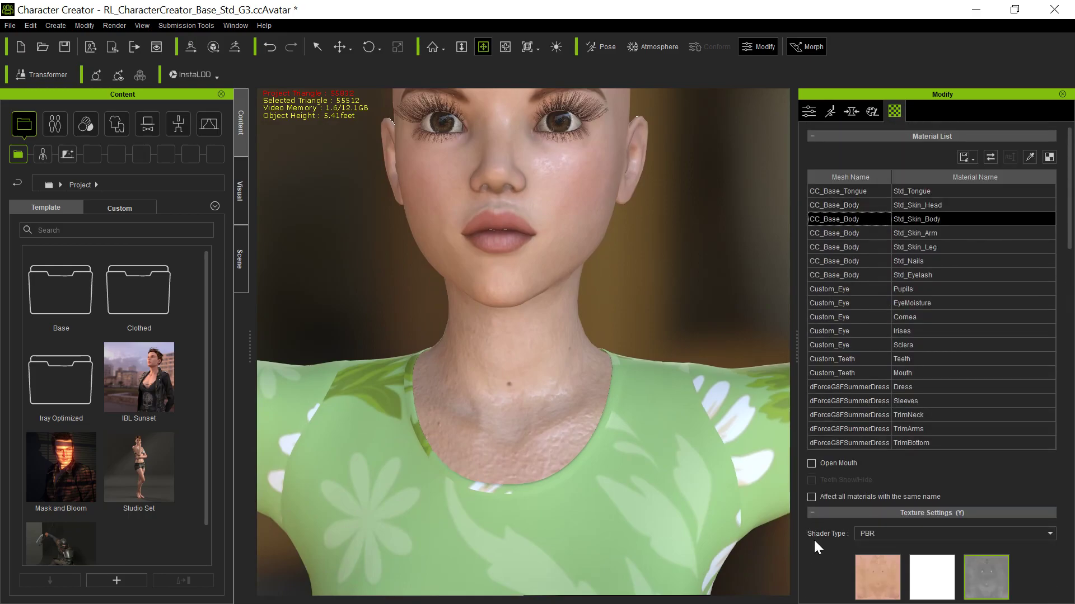
{"action": "scroll", "coordinate": [813, 538], "scroll_direction": "down", "scroll_amount": 5}
{"action": "left_click", "coordinate": [871, 486]}
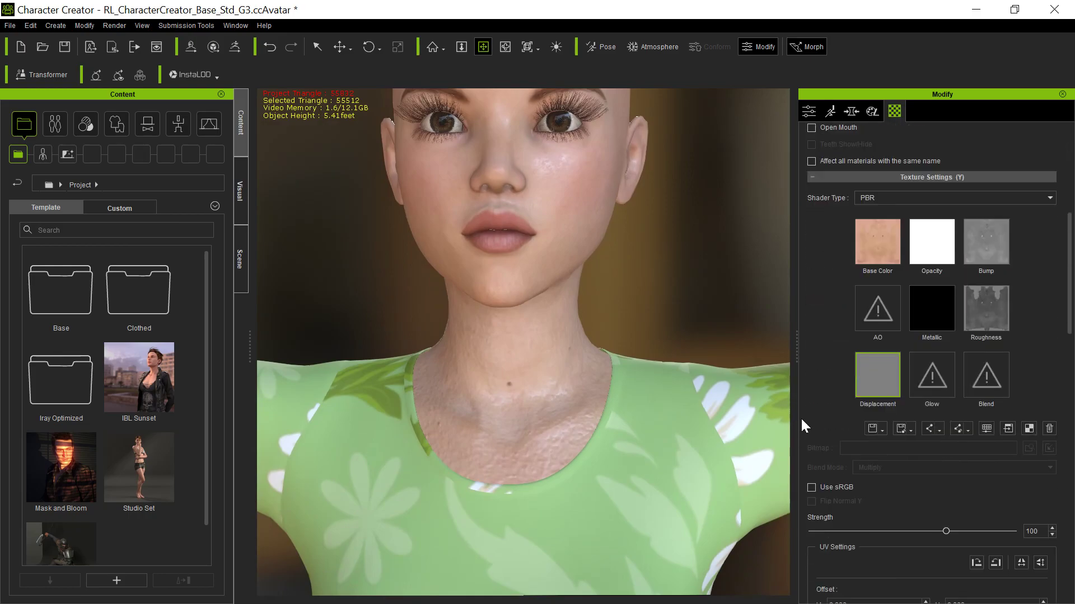
{"action": "scroll", "coordinate": [801, 419], "scroll_direction": "down", "scroll_amount": 4}
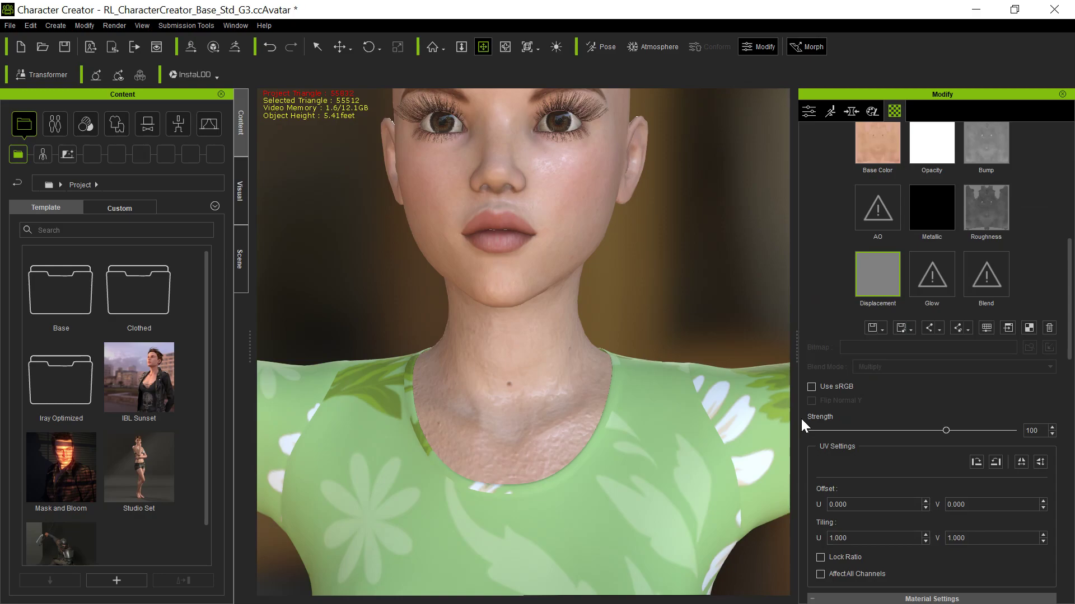
{"action": "left_click", "coordinate": [1050, 332]}
{"action": "middle_click_drag", "start_coordinate": [664, 318], "coordinate": [662, 431]}
{"action": "right_click_drag", "start_coordinate": [662, 432], "coordinate": [597, 404]}
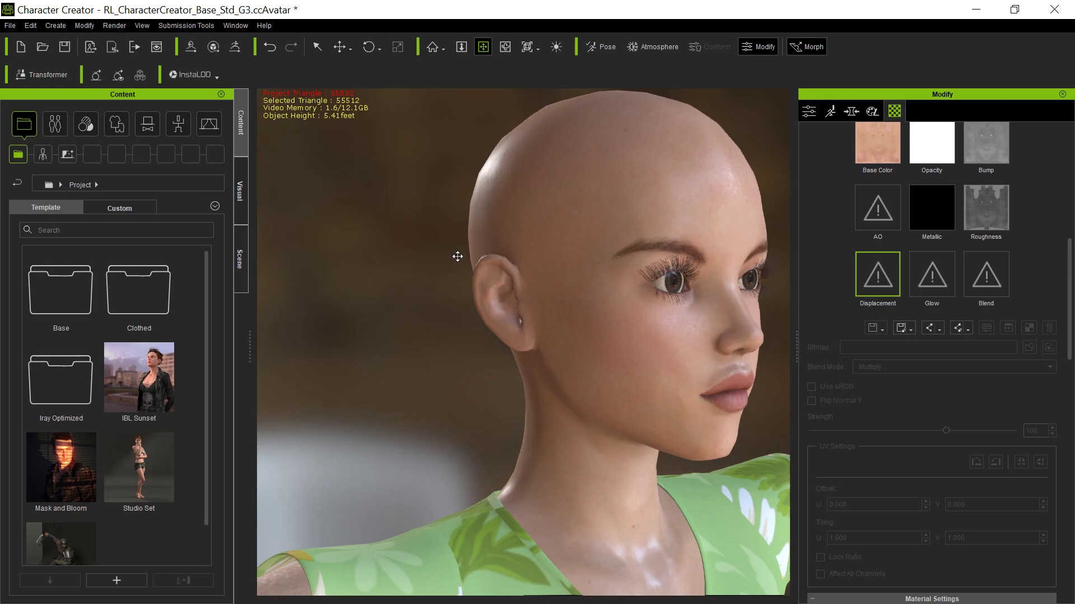
Set CC_Base's Condition to the third subdivision option, then frame the whole dress.
{"action": "left_click", "coordinate": [237, 277]}
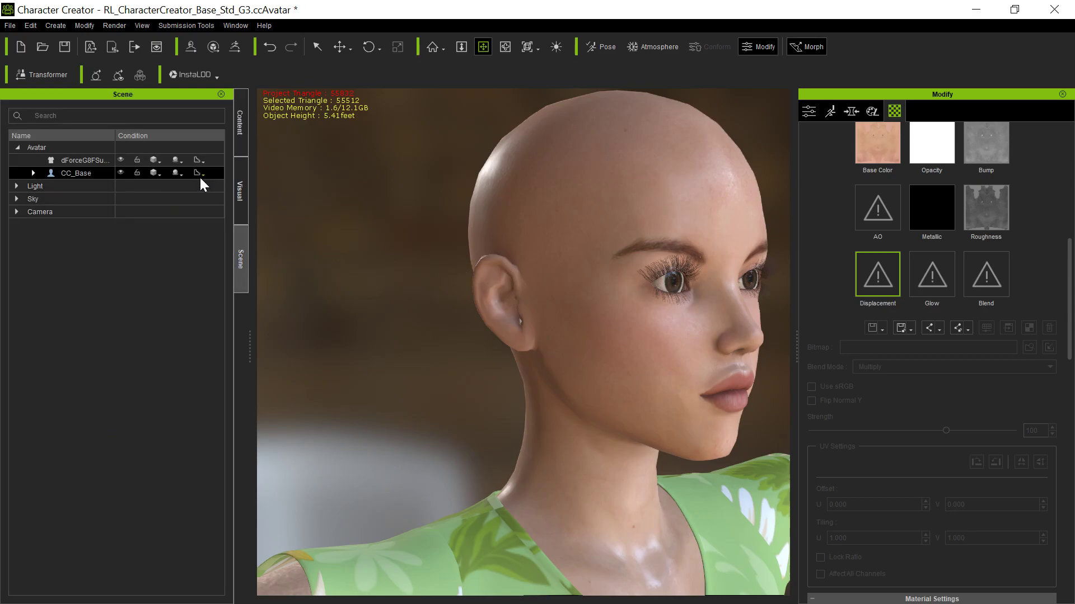
{"action": "left_click", "coordinate": [199, 175]}
{"action": "left_click", "coordinate": [210, 225]}
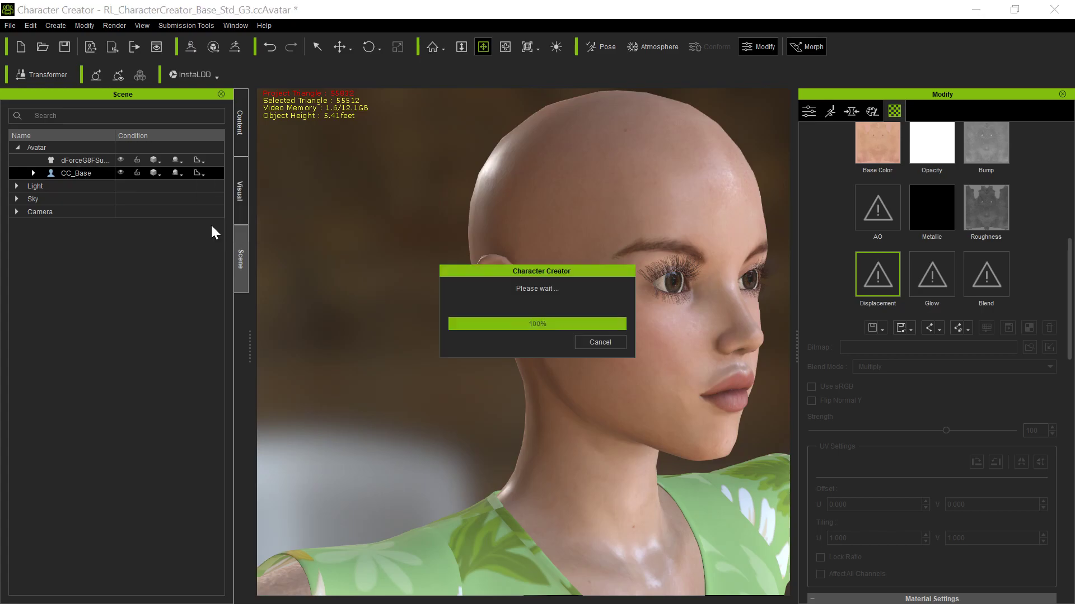
{"action": "right_click_drag", "start_coordinate": [538, 351], "coordinate": [470, 422]}
{"action": "scroll", "coordinate": [470, 422], "scroll_direction": "down", "scroll_amount": 5}
{"action": "middle_click_drag", "start_coordinate": [473, 501], "coordinate": [465, 358]}
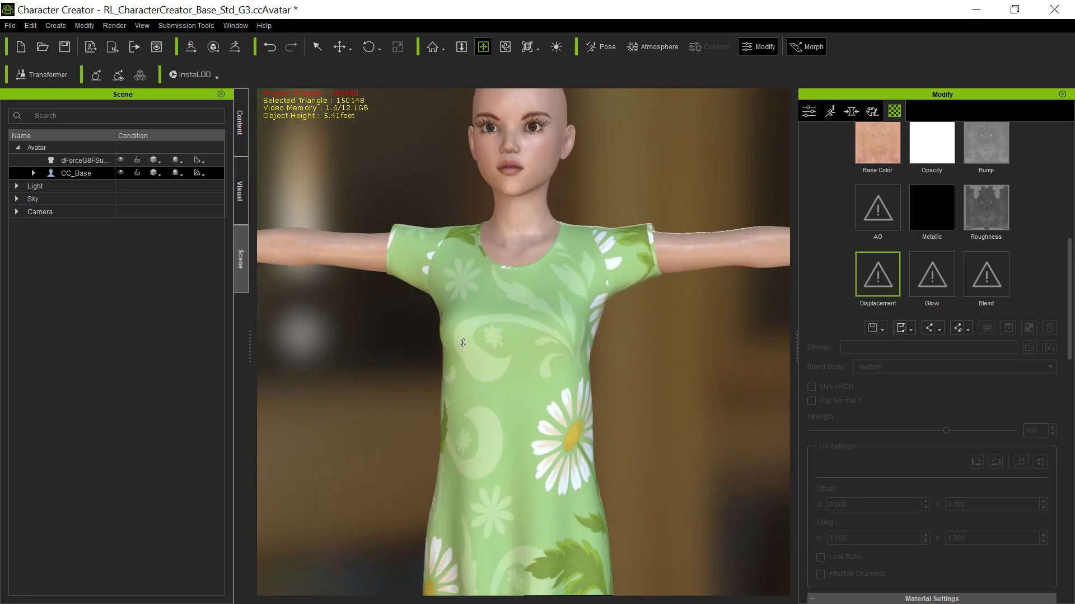
{"action": "scroll", "coordinate": [463, 350], "scroll_direction": "down", "scroll_amount": 3}
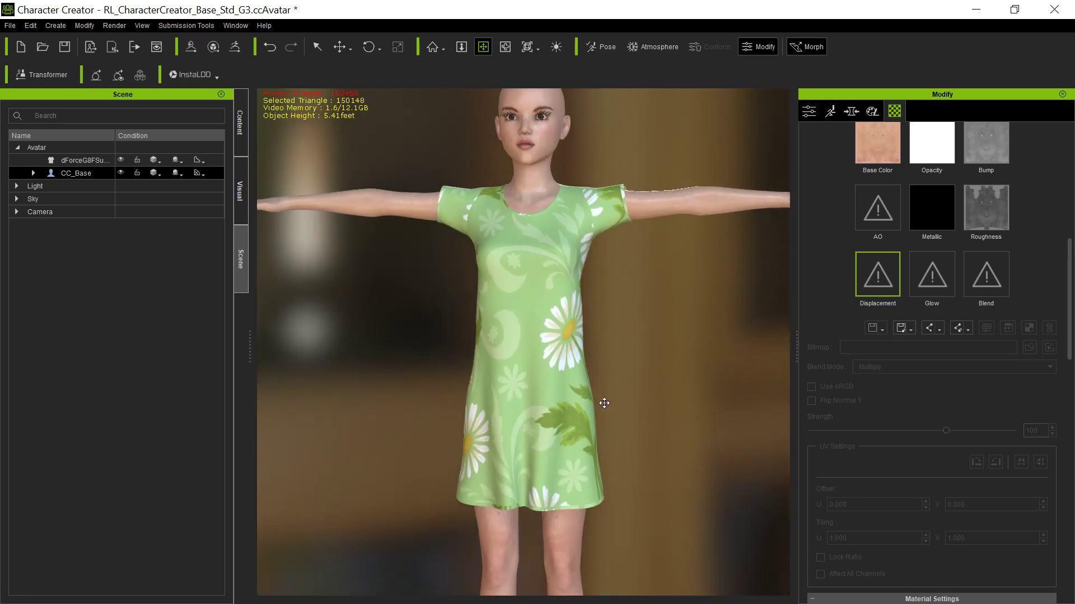
From the 1_Female Pose library, try Moving_Walk, then give Teen Josie 8 the Against Wall pose.
{"action": "key", "text": "q"}
{"action": "left_click", "coordinate": [557, 415]}
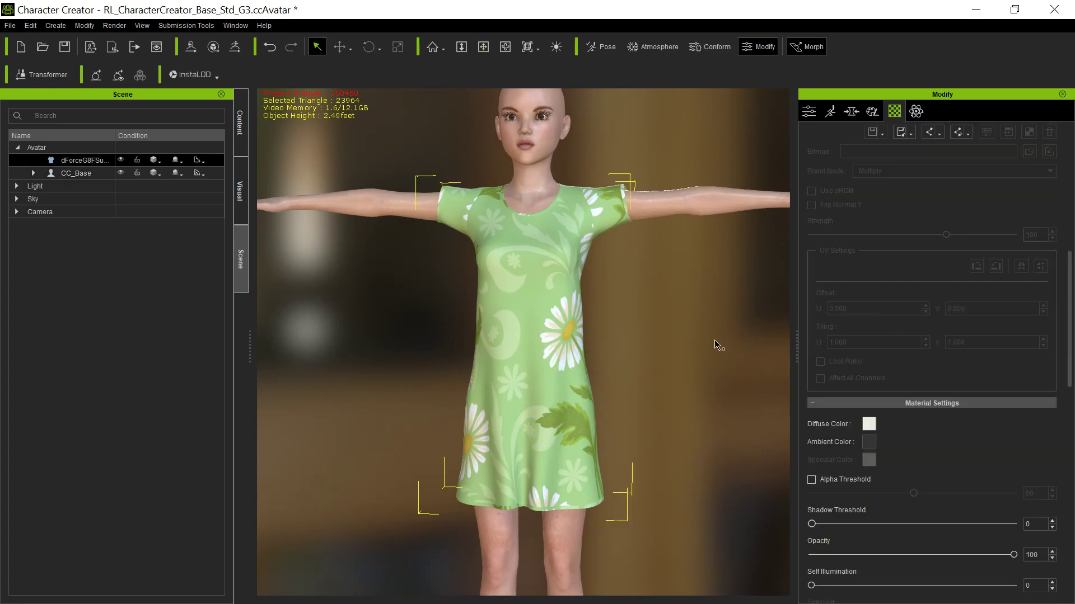
{"action": "left_click", "coordinate": [606, 50]}
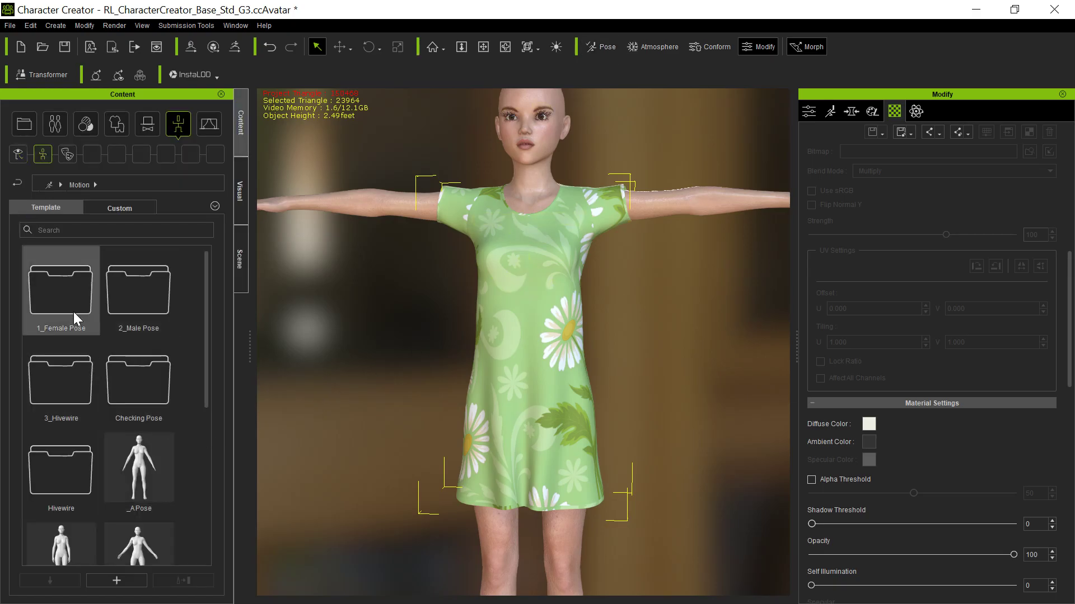
{"action": "double_click", "coordinate": [86, 310]}
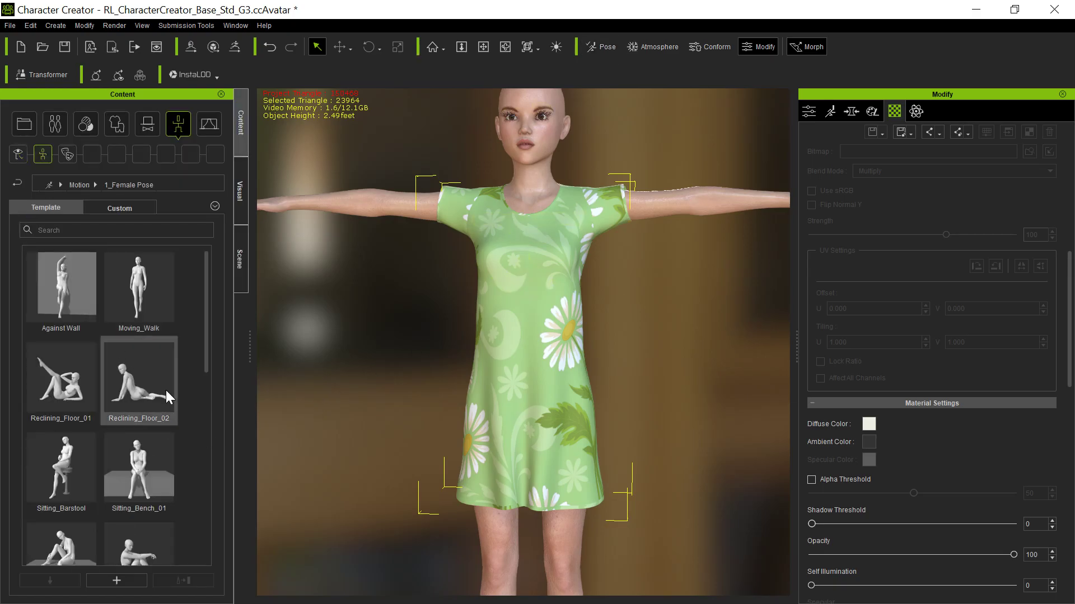
{"action": "double_click", "coordinate": [151, 290]}
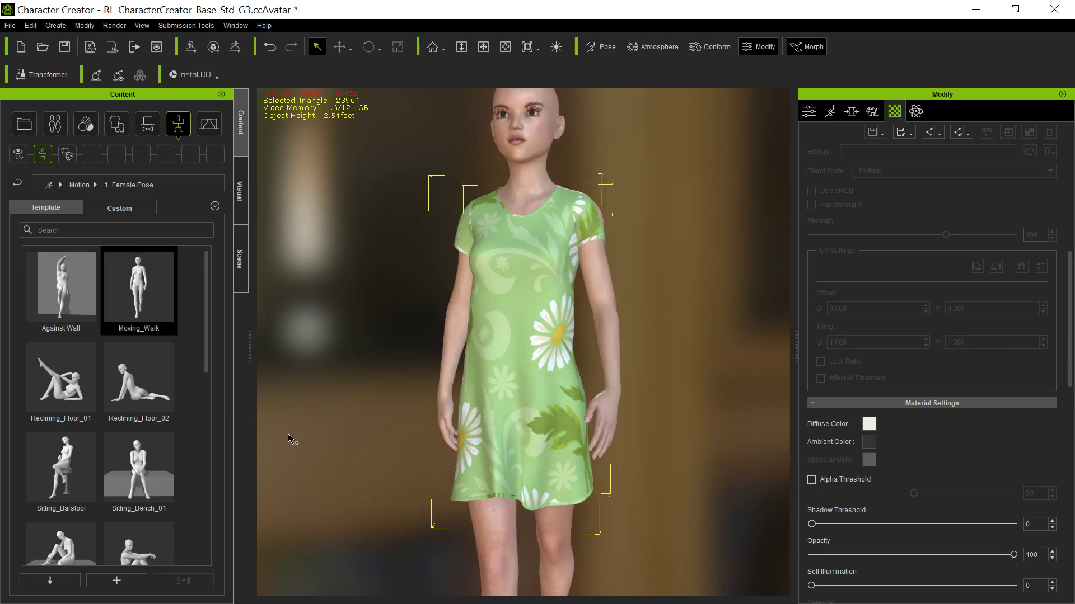
{"action": "double_click", "coordinate": [51, 296]}
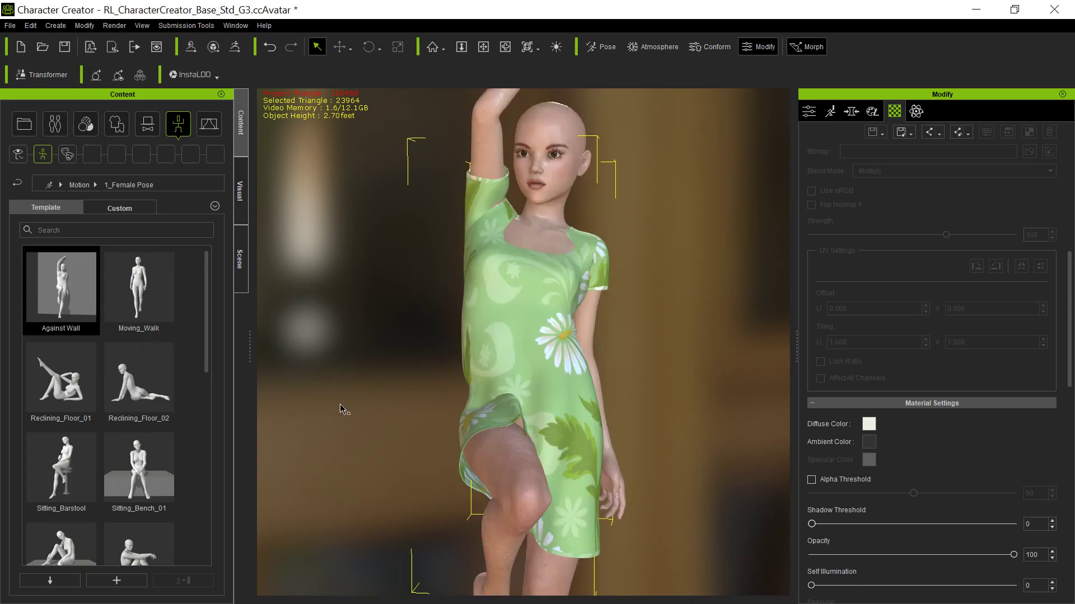
Orbit the view to see the summer dress from the side.
{"action": "key", "text": "c"}
{"action": "left_click_drag", "start_coordinate": [338, 401], "coordinate": [439, 440]}
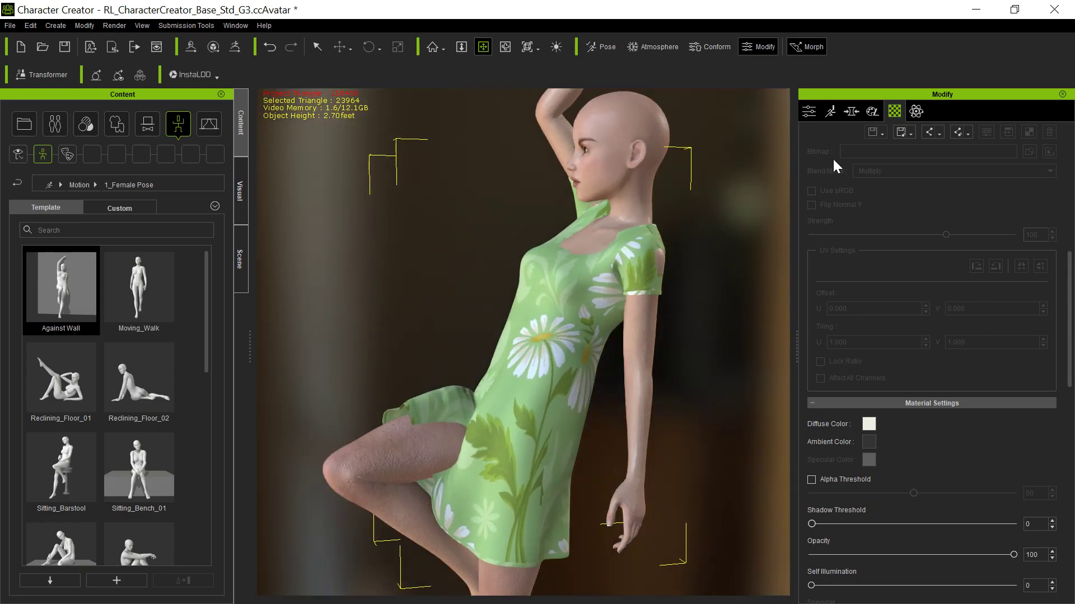
{"action": "scroll", "coordinate": [798, 268], "scroll_direction": "up", "scroll_amount": 8}
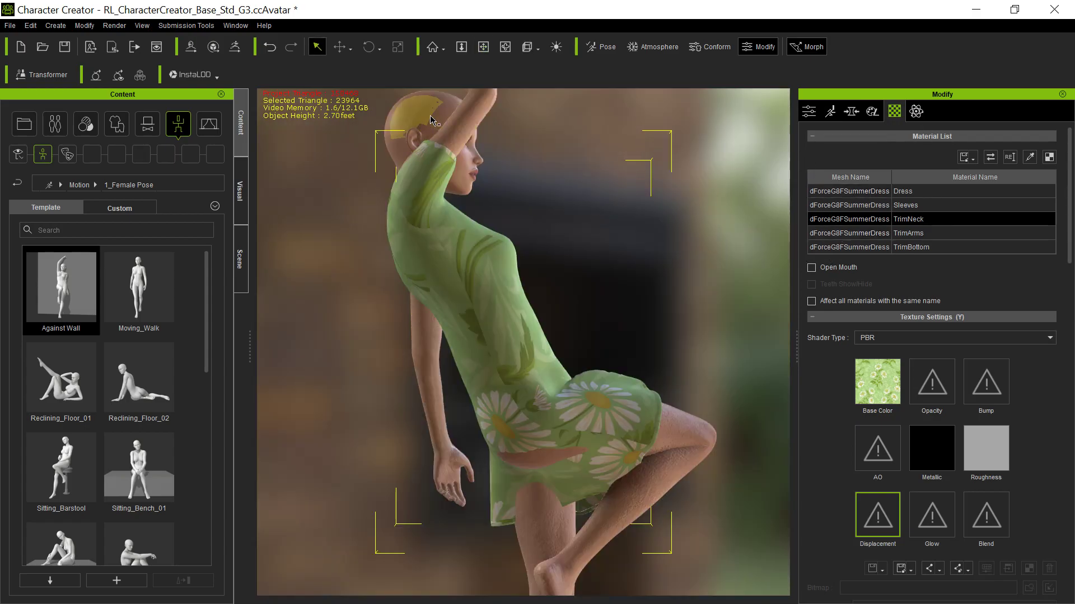
Delete the Displacement texture from the body's Std_Skin_Leg material.
{"action": "left_click", "coordinate": [417, 121]}
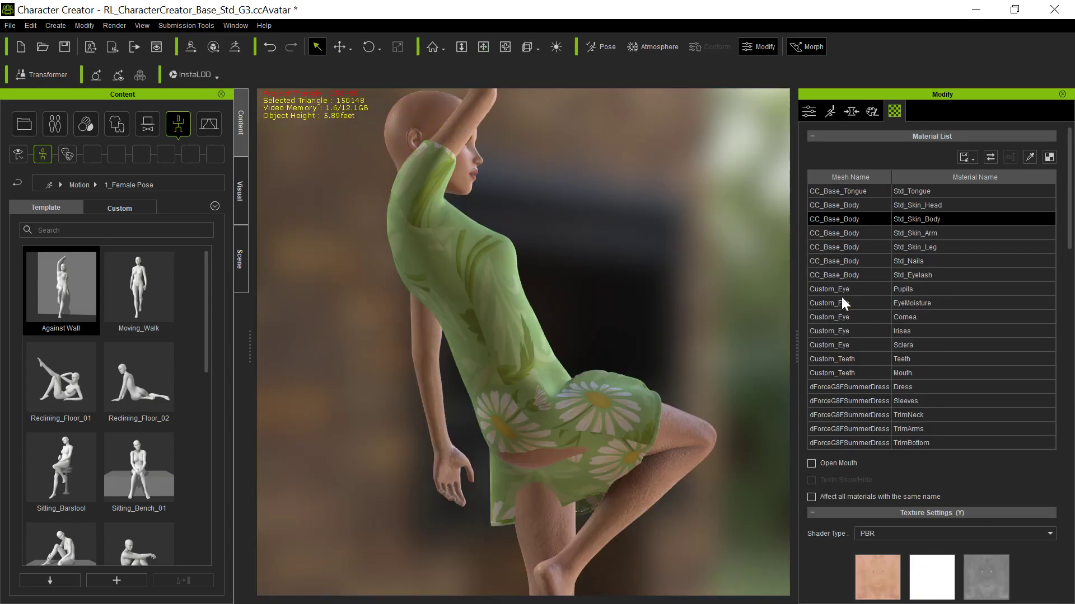
{"action": "left_click", "coordinate": [822, 245]}
{"action": "scroll", "coordinate": [807, 518], "scroll_direction": "down", "scroll_amount": 5}
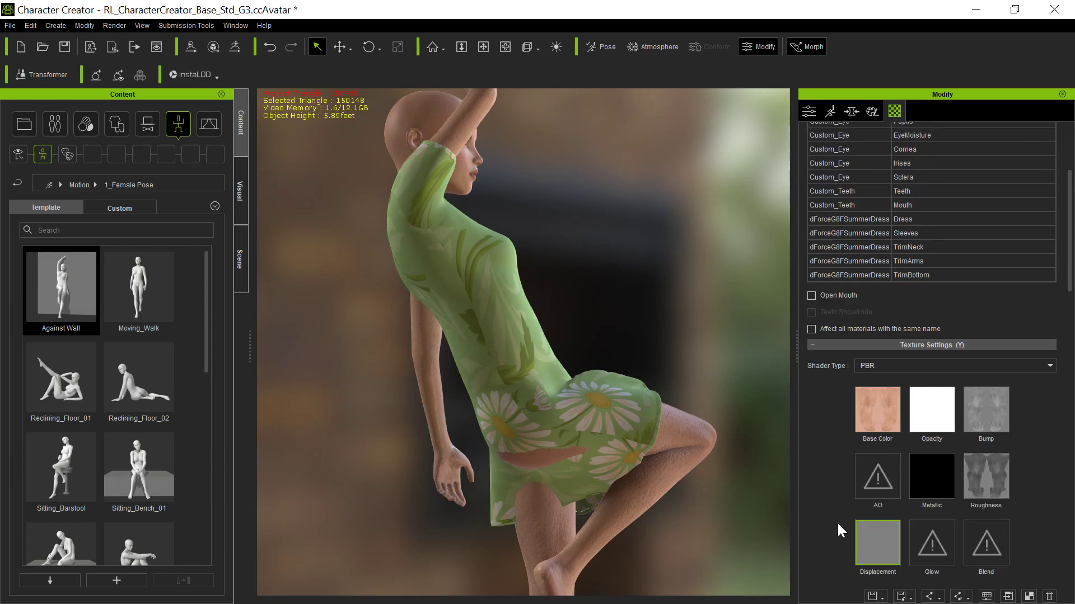
{"action": "left_click", "coordinate": [1049, 597]}
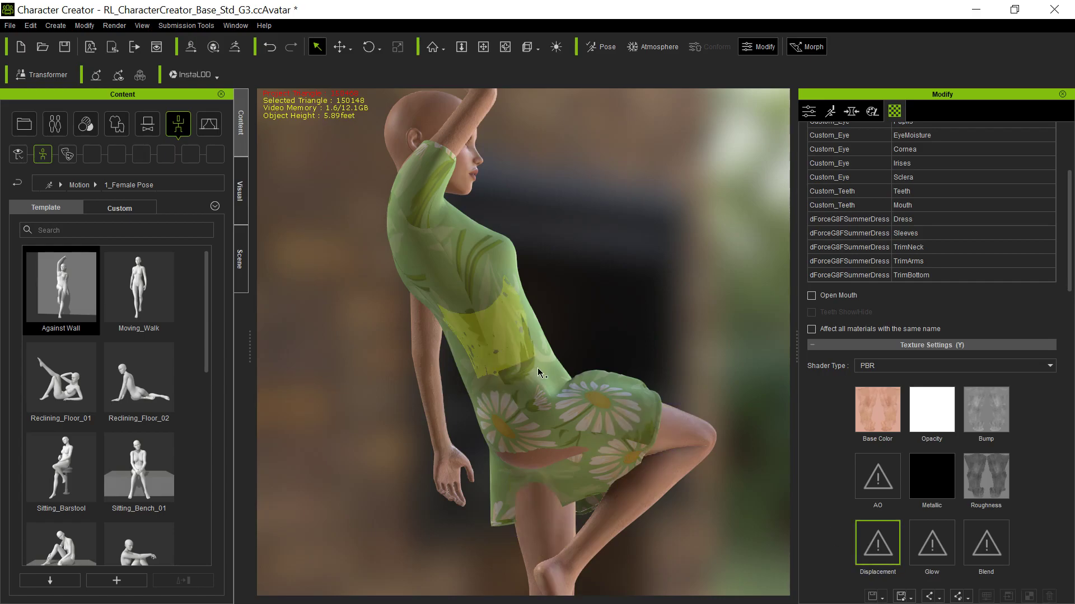
Reselect the summer dress and orbit around the posed character.
{"action": "left_click", "coordinate": [571, 394]}
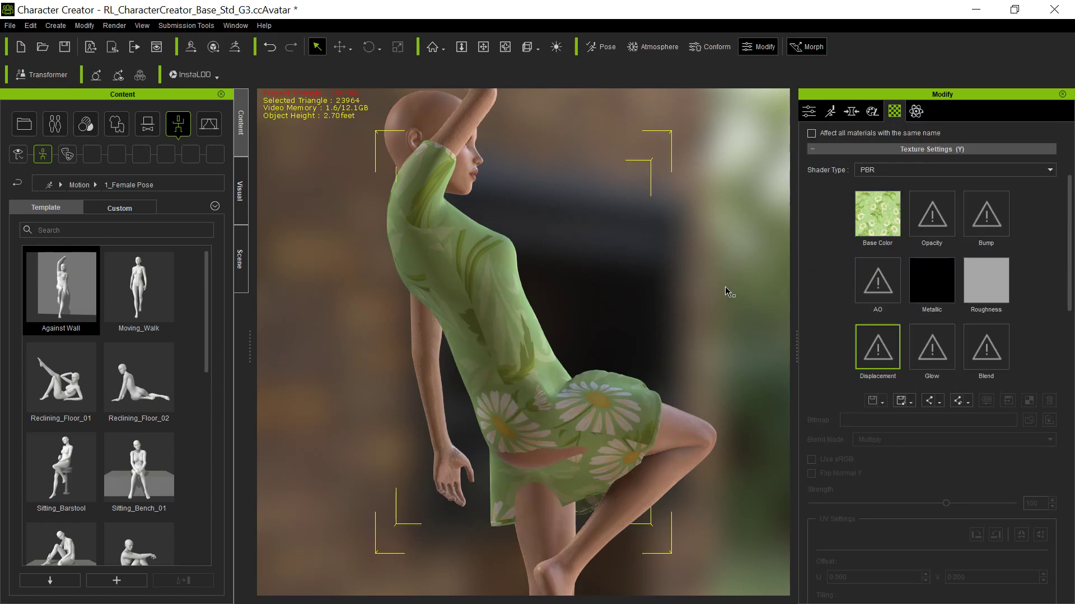
{"action": "key", "text": "a"}
{"action": "left_click_drag", "start_coordinate": [722, 285], "coordinate": [529, 197]}
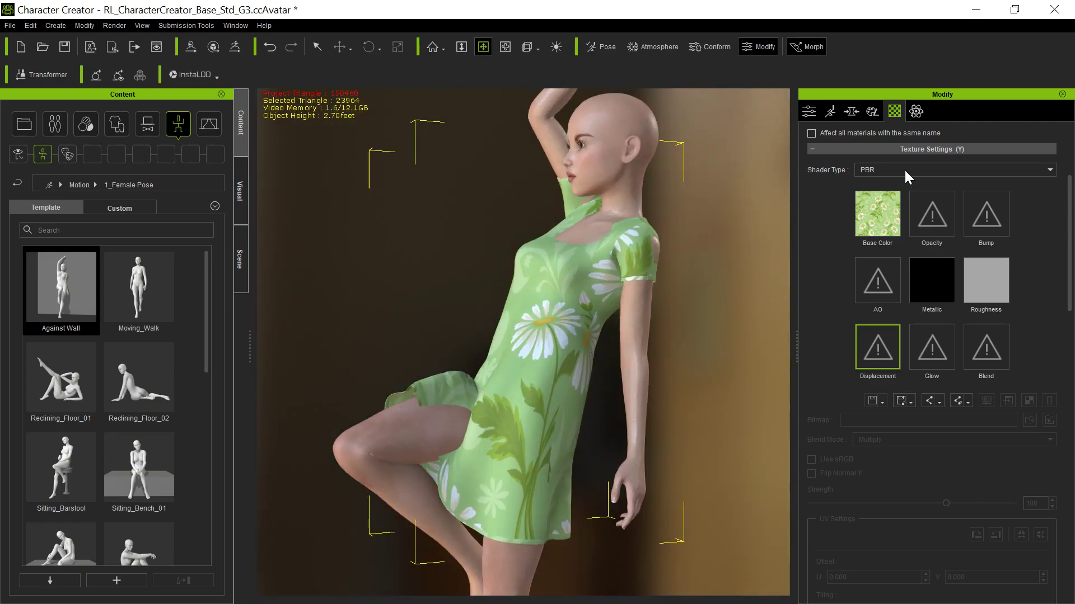
Apply the Dress template's skin weights to the summer dress, then close the transfer window.
{"action": "left_click", "coordinate": [805, 119]}
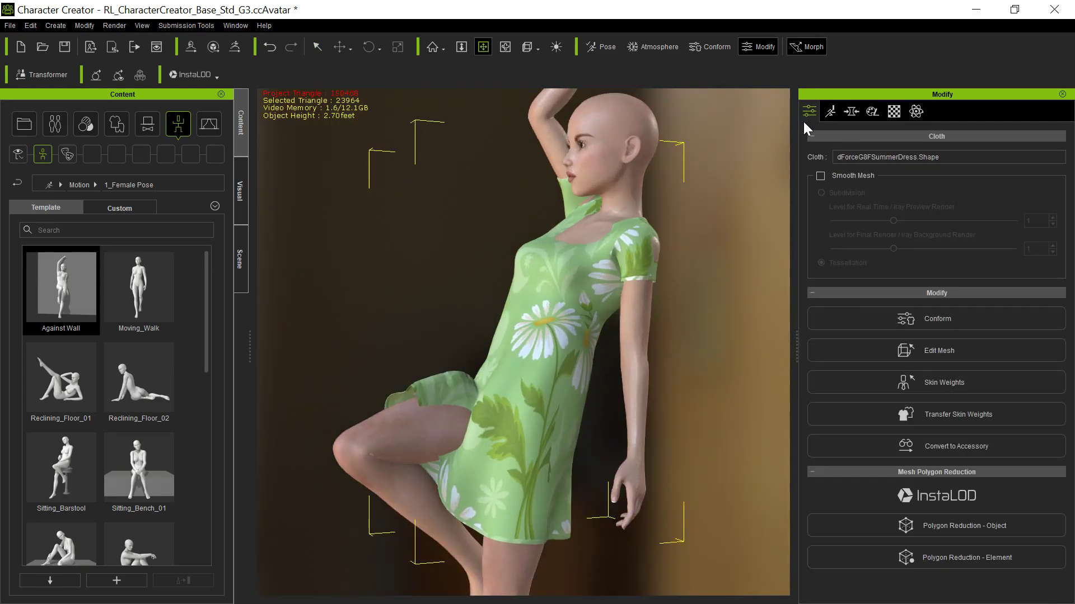
{"action": "left_click", "coordinate": [892, 414]}
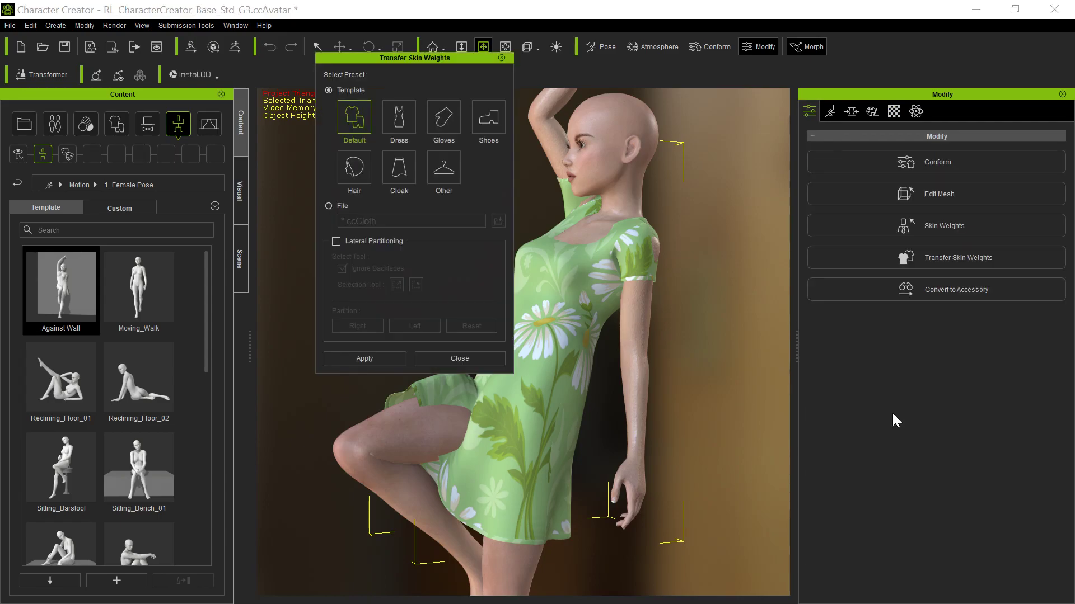
{"action": "left_click", "coordinate": [393, 114]}
{"action": "left_click", "coordinate": [364, 357]}
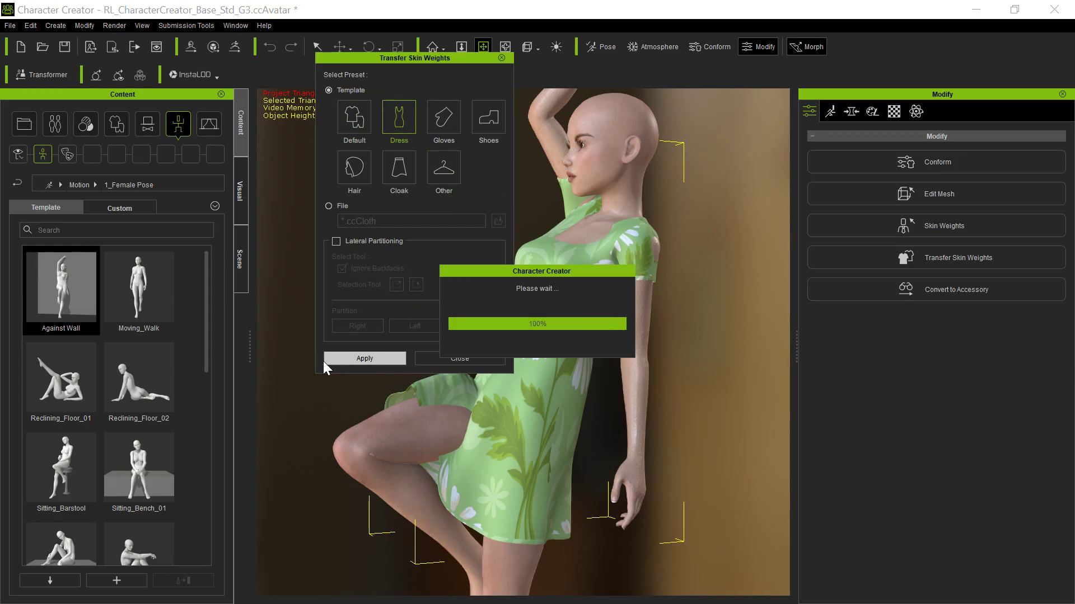
{"action": "left_click", "coordinate": [499, 58]}
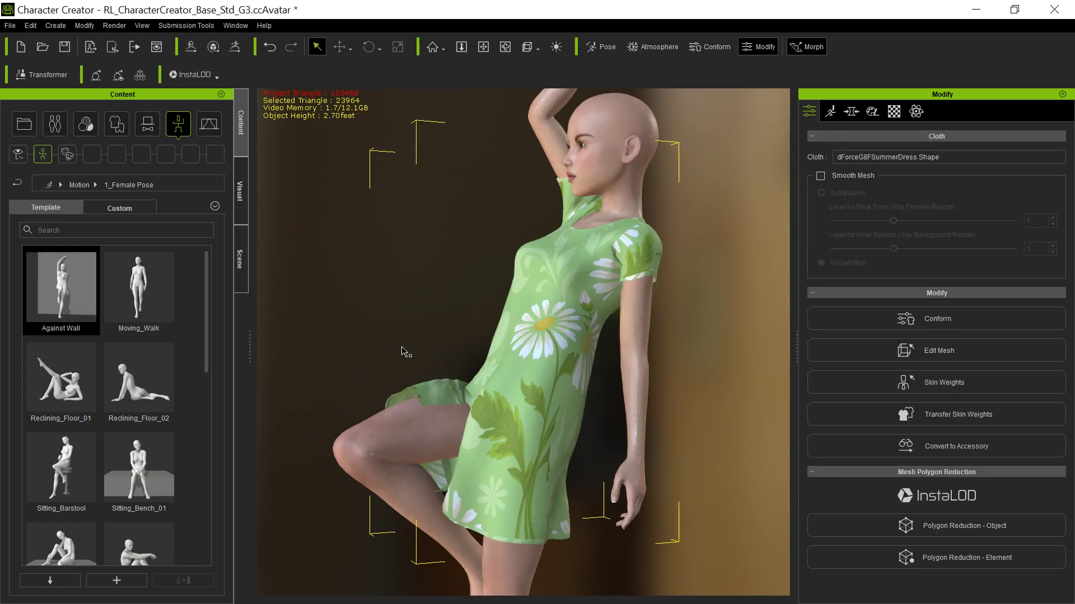
{"action": "key", "text": "x"}
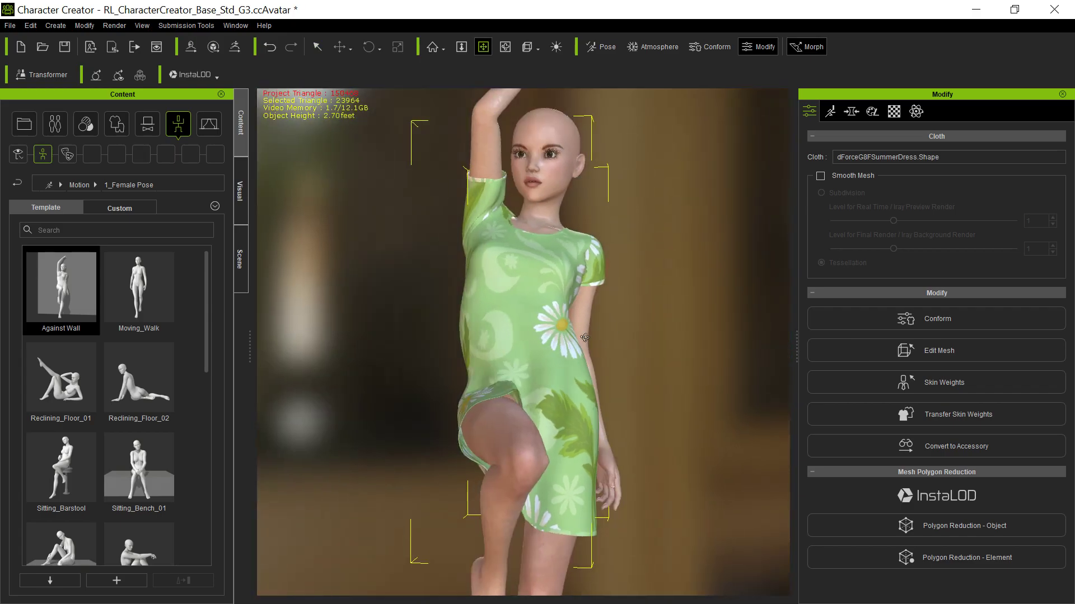
{"action": "left_click_drag", "start_coordinate": [585, 338], "coordinate": [463, 395]}
{"action": "left_click_drag", "start_coordinate": [545, 474], "coordinate": [370, 475]}
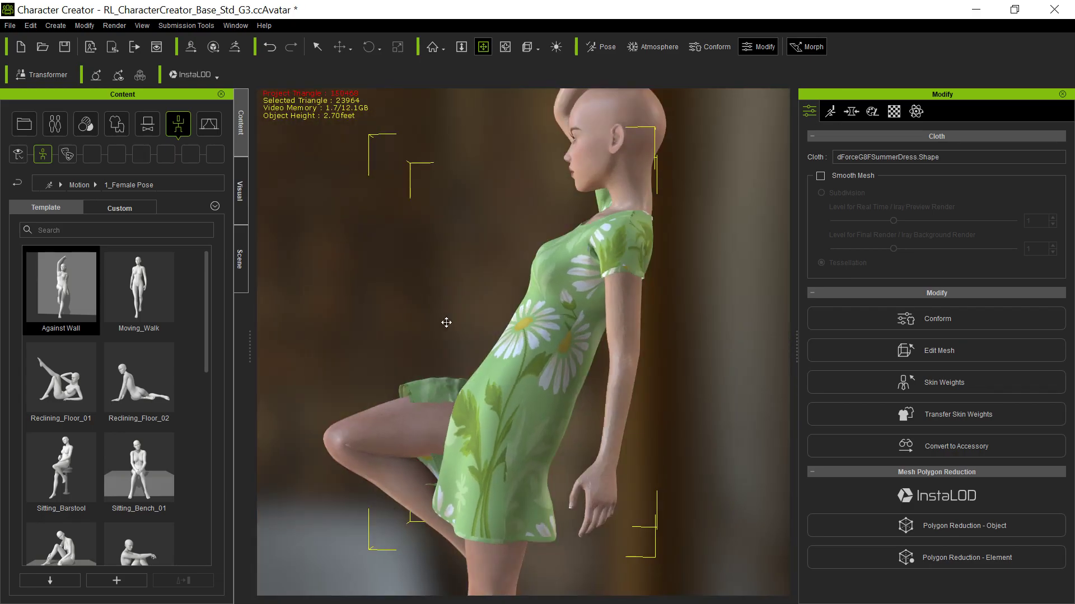
{"action": "left_click_drag", "start_coordinate": [449, 342], "coordinate": [655, 415]}
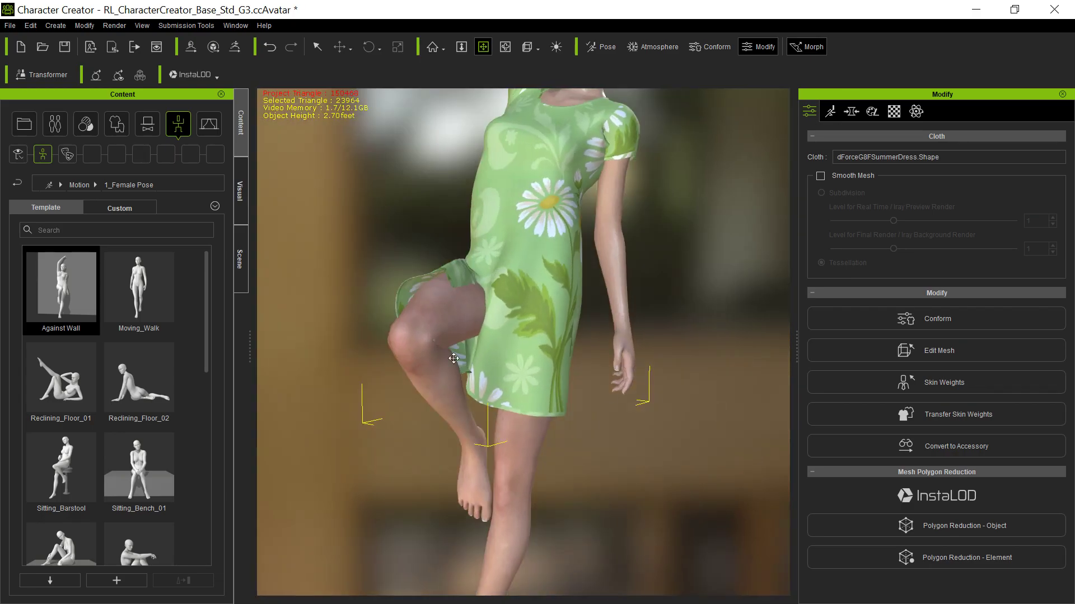
{"action": "left_click_drag", "start_coordinate": [454, 358], "coordinate": [454, 465]}
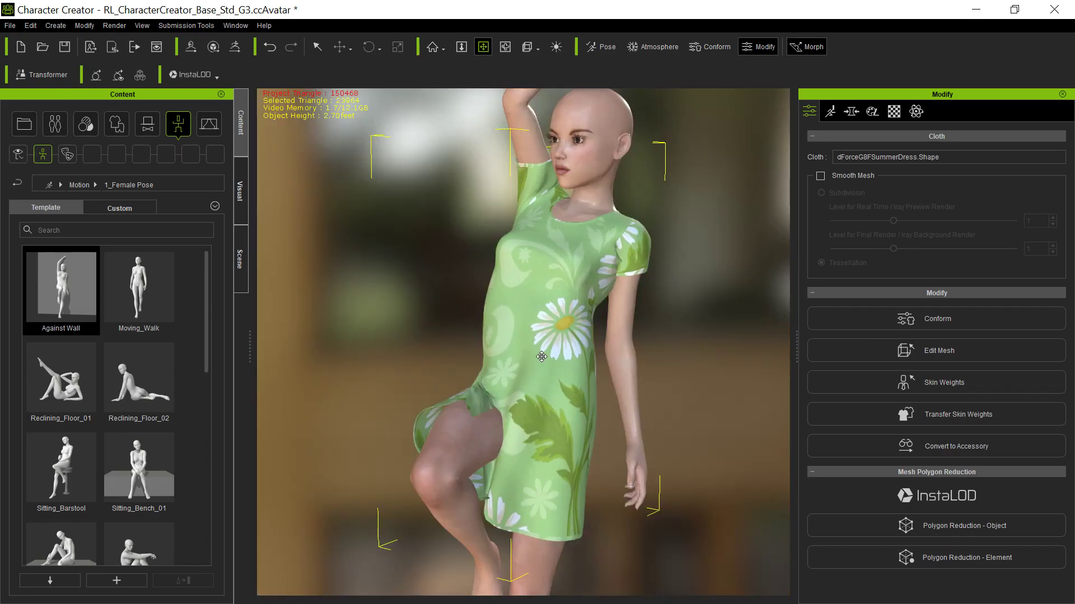
{"action": "right_click_drag", "start_coordinate": [534, 358], "coordinate": [477, 415]}
{"action": "middle_click_drag", "start_coordinate": [554, 351], "coordinate": [527, 358]}
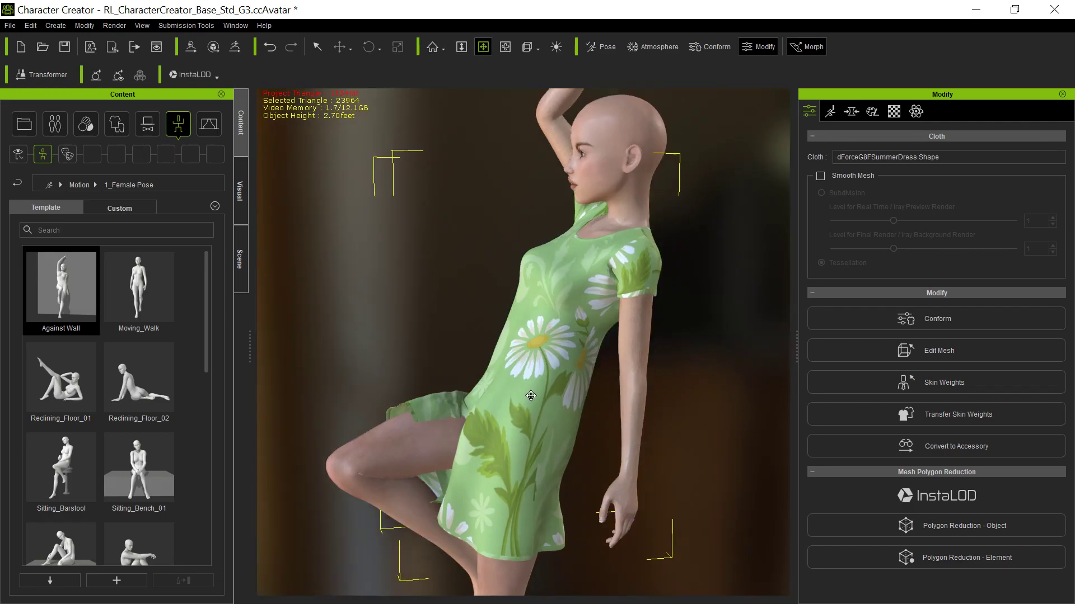
{"action": "right_click_drag", "start_coordinate": [407, 412], "coordinate": [709, 389]}
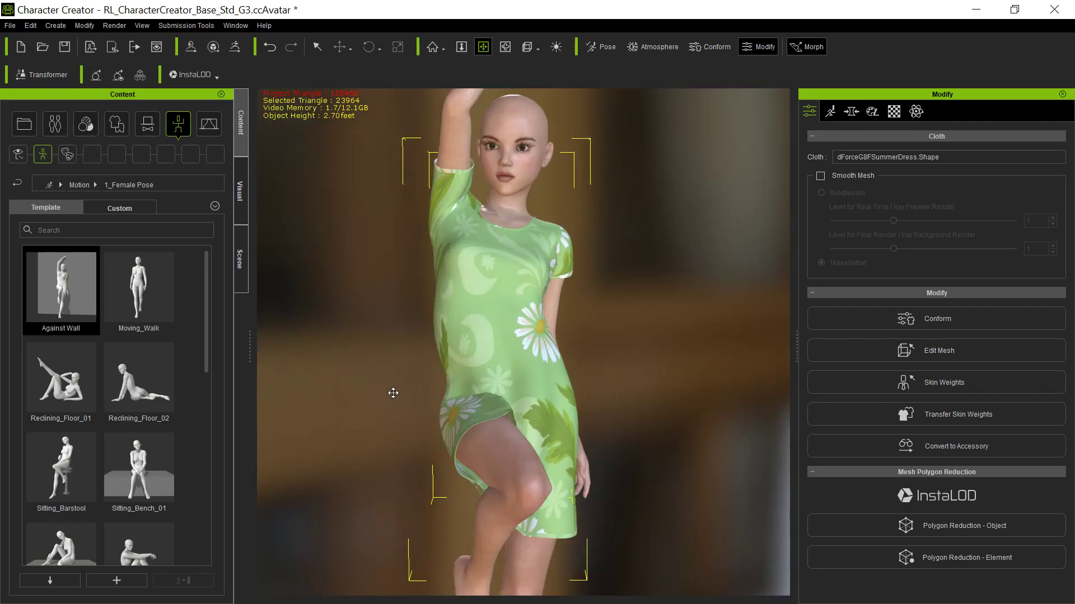
{"action": "right_click_drag", "start_coordinate": [393, 393], "coordinate": [358, 404]}
{"action": "scroll", "coordinate": [367, 403], "scroll_direction": "up", "scroll_amount": 2}
{"action": "middle_click_drag", "start_coordinate": [390, 382], "coordinate": [397, 364]}
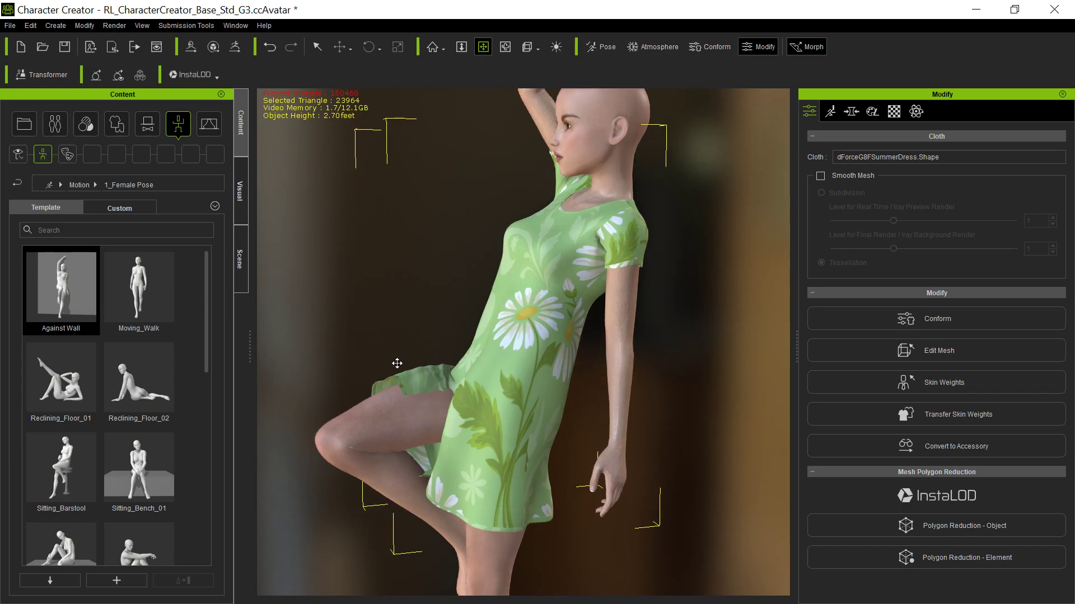
{"action": "right_click_drag", "start_coordinate": [355, 249], "coordinate": [753, 345]}
{"action": "middle_click_drag", "start_coordinate": [510, 368], "coordinate": [520, 378]}
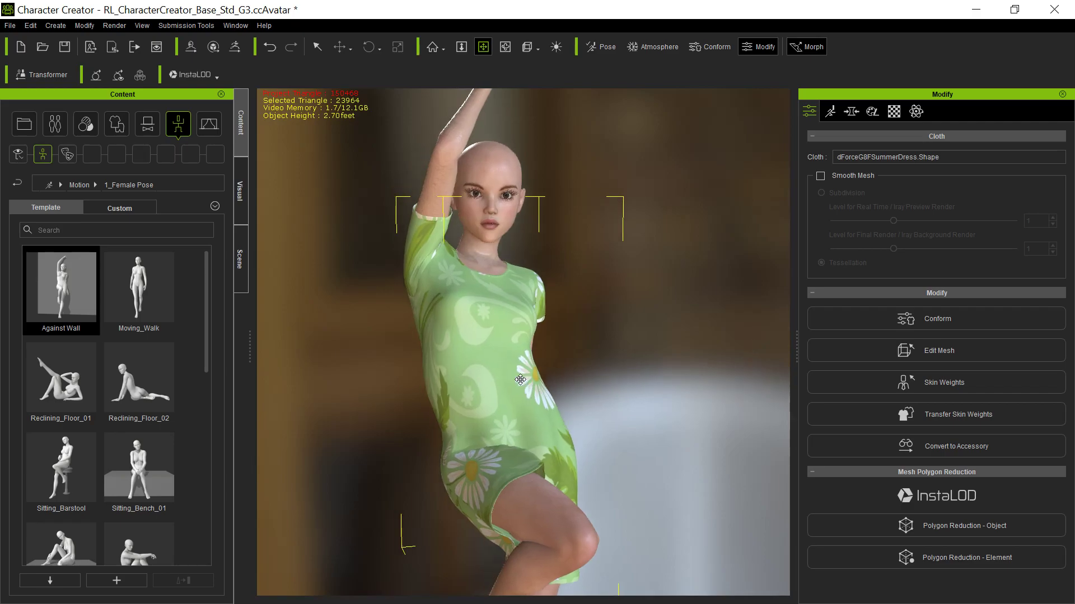
{"action": "scroll", "coordinate": [456, 355], "scroll_direction": "up", "scroll_amount": 3}
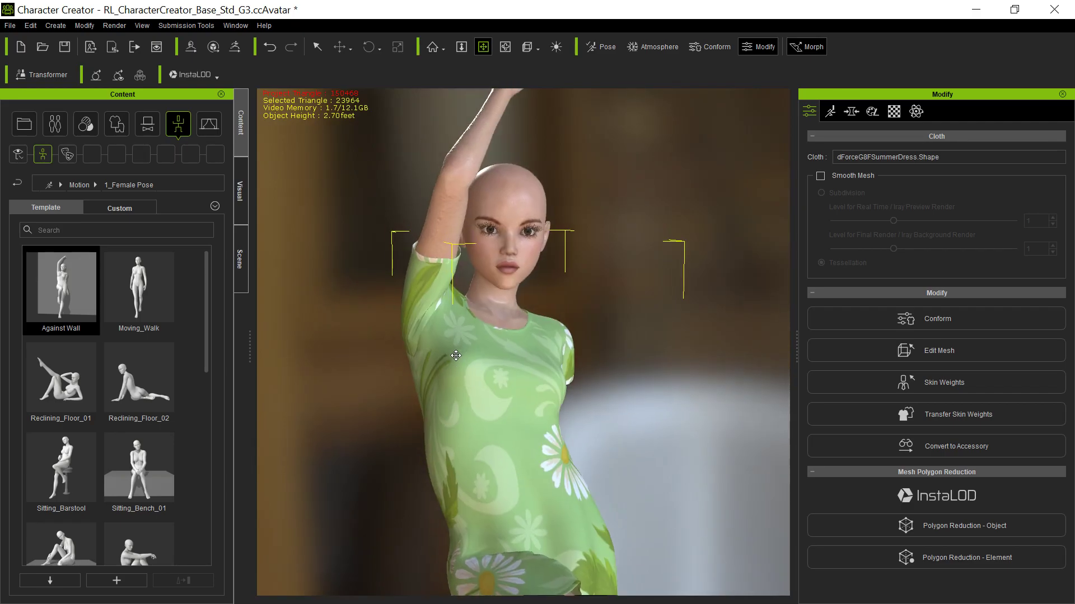
{"action": "middle_click_drag", "start_coordinate": [457, 356], "coordinate": [483, 373]}
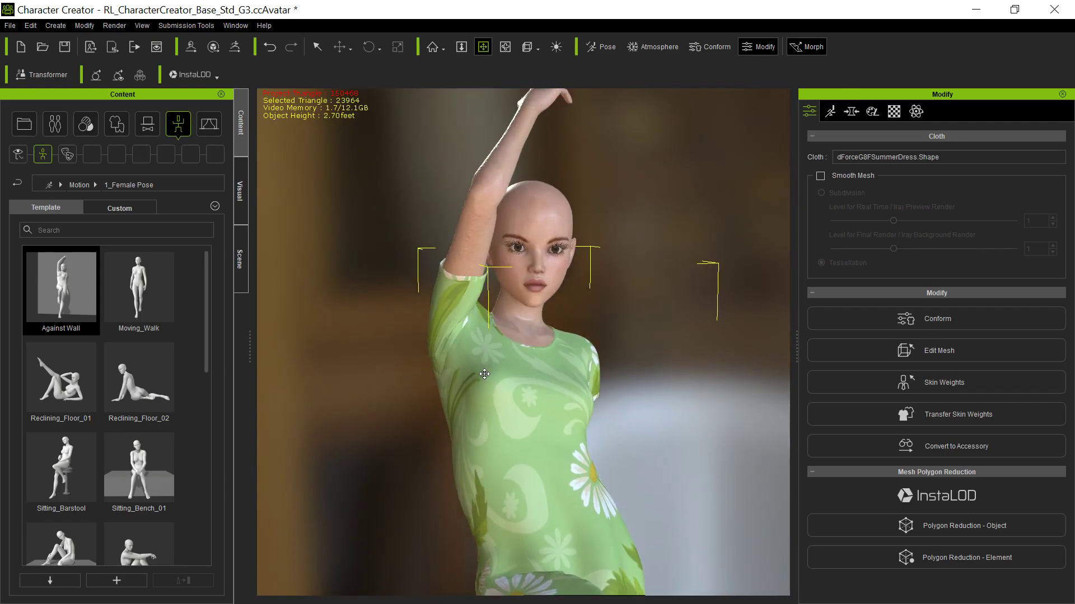
{"action": "scroll", "coordinate": [485, 374], "scroll_direction": "up", "scroll_amount": 1}
{"action": "scroll", "coordinate": [484, 374], "scroll_direction": "down", "scroll_amount": 1}
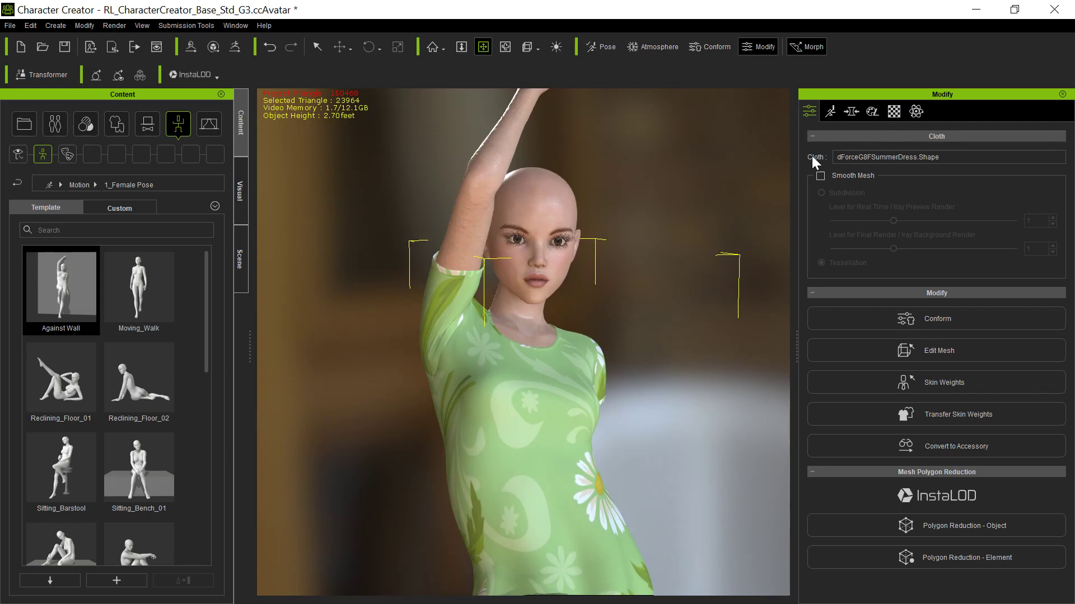
Select the avatar and delete the Displacement texture from its Std_Skin_Arm material.
{"action": "key", "text": "q"}
{"action": "left_click", "coordinate": [474, 196]}
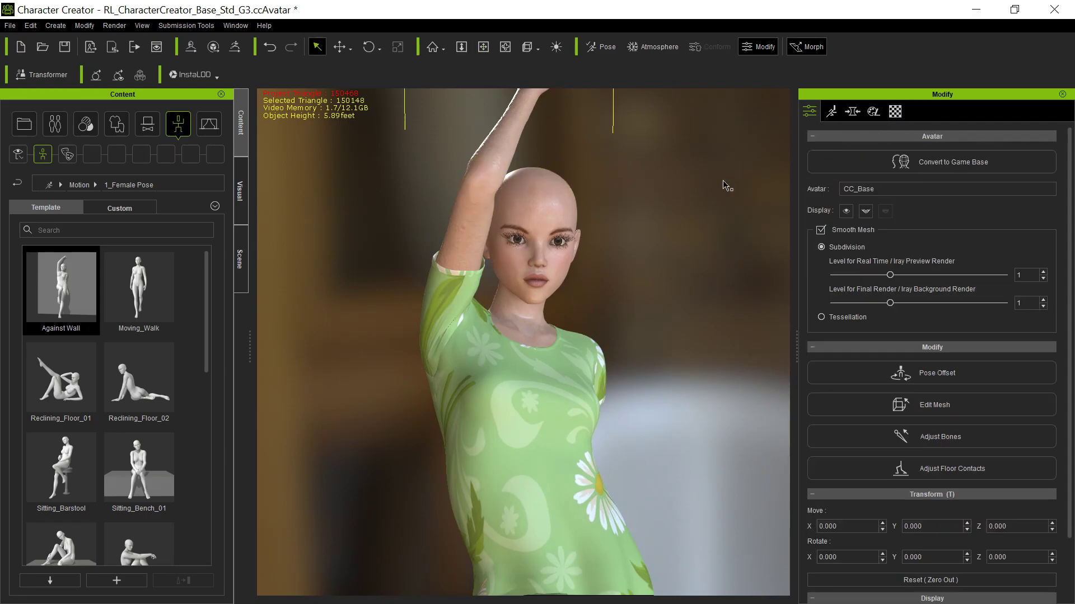
{"action": "left_click", "coordinate": [894, 112]}
{"action": "scroll", "coordinate": [894, 302], "scroll_direction": "up", "scroll_amount": 4}
{"action": "left_click", "coordinate": [848, 166]}
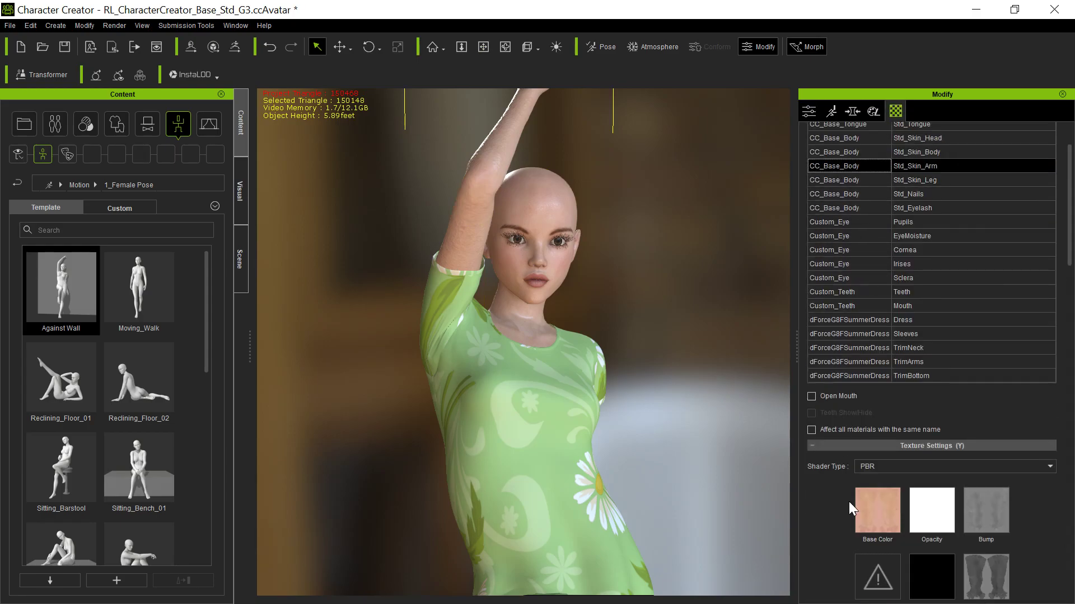
{"action": "scroll", "coordinate": [849, 502], "scroll_direction": "down", "scroll_amount": 3}
{"action": "scroll", "coordinate": [818, 436], "scroll_direction": "down", "scroll_amount": 6}
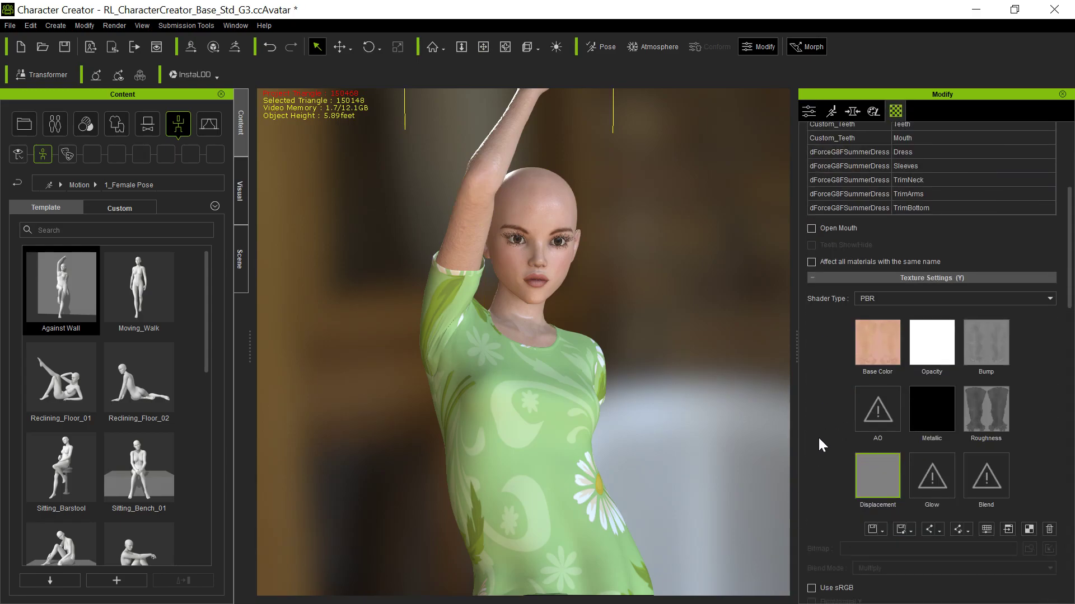
{"action": "left_click", "coordinate": [1050, 427]}
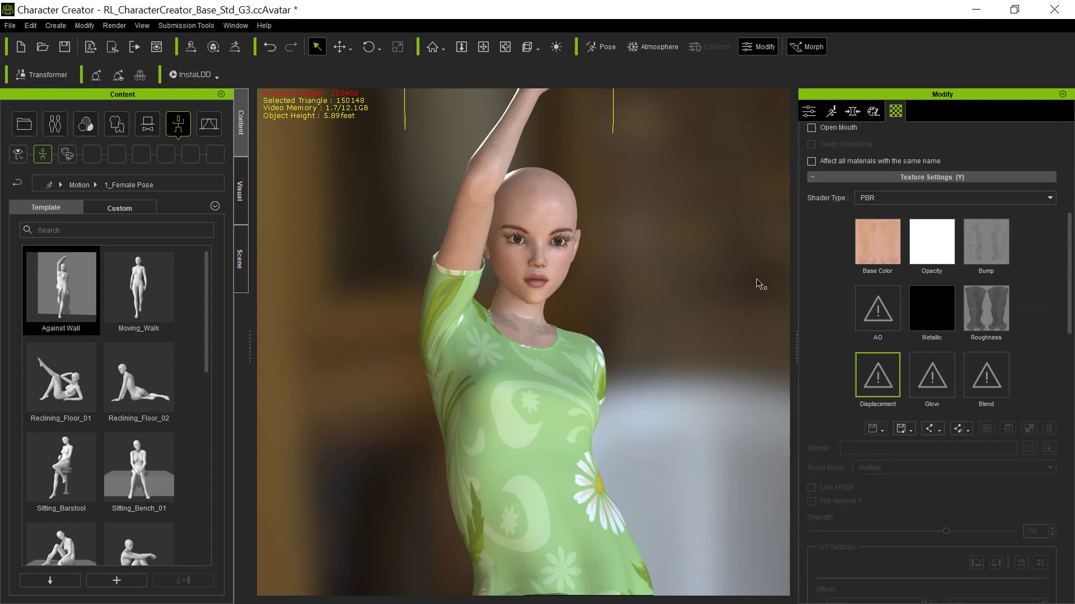